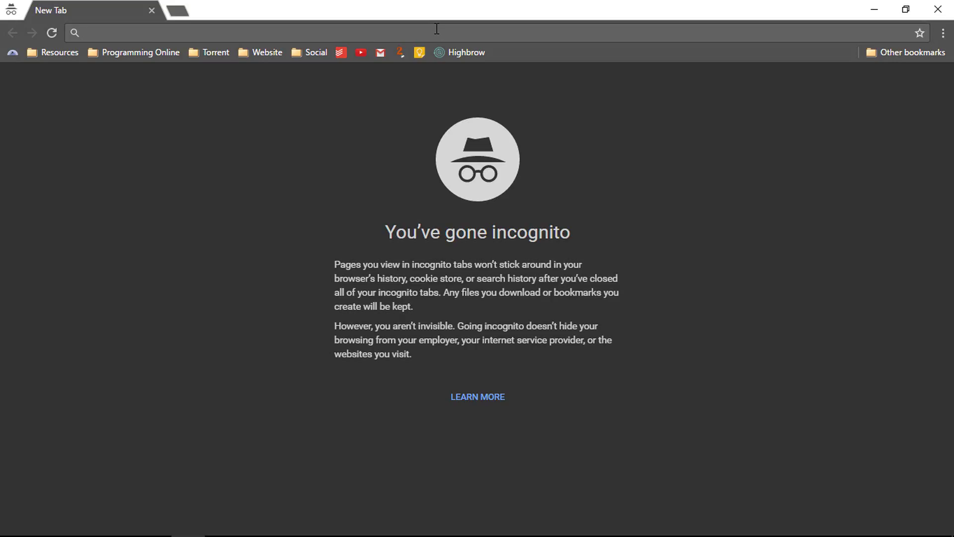
- Search the web for "java jdk" and open Oracle's Java SE Downloads page from the results
type("java")
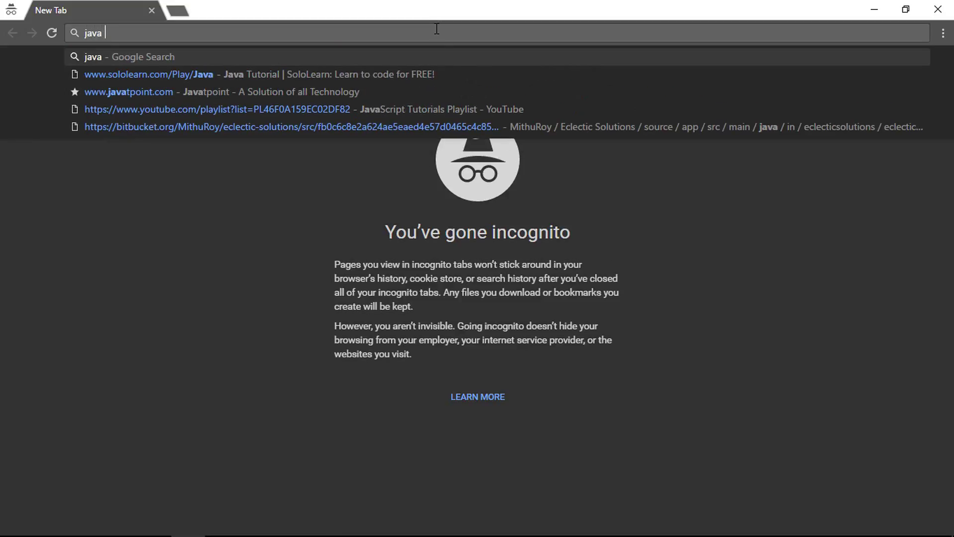
type(" jdk")
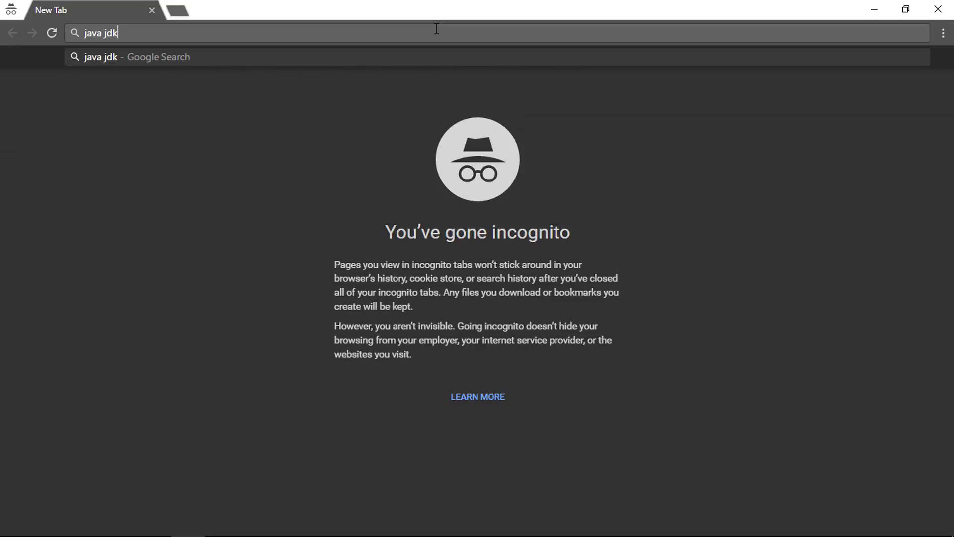
key("Return")
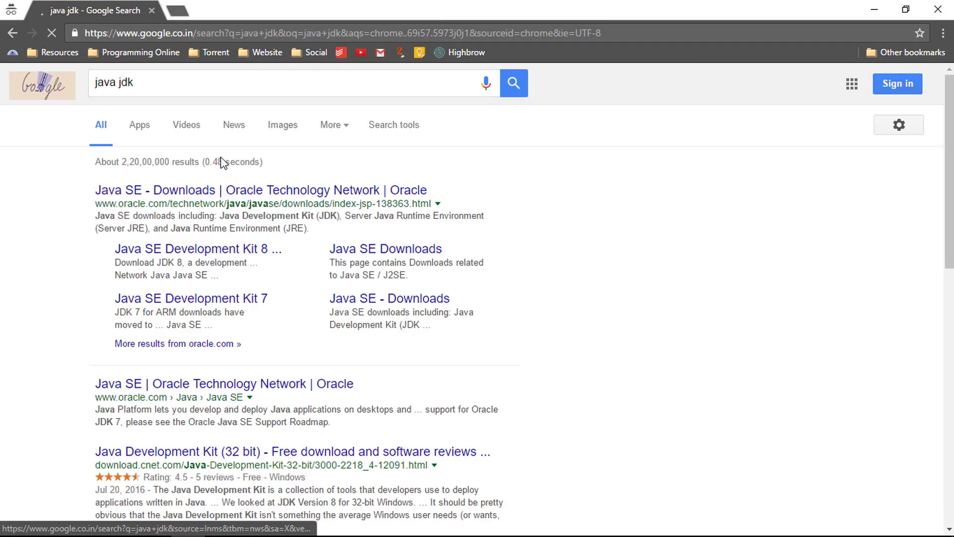
left_click(163, 194)
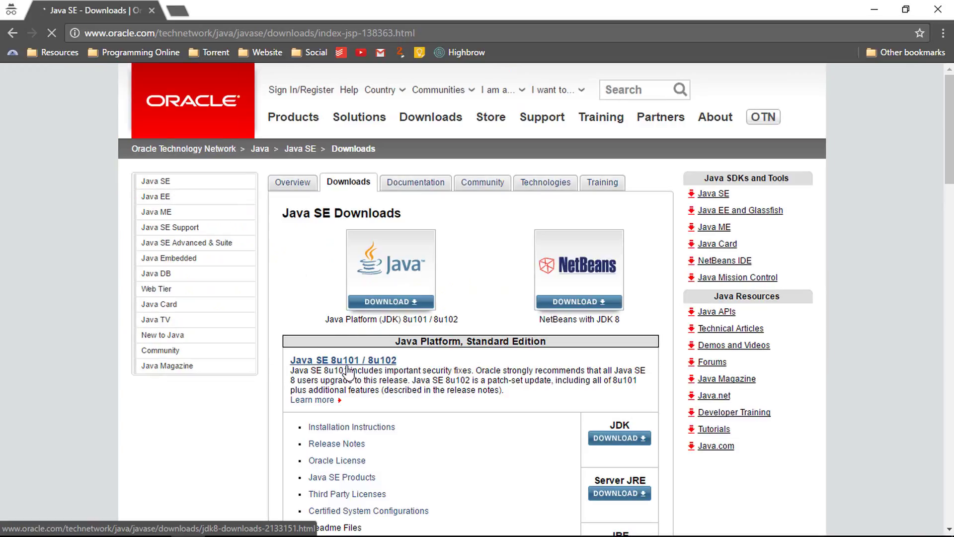
- Open the JDK download page and accept the license agreement for Java SE Development Kit 8u101
left_click_drag(950, 133, 951, 158)
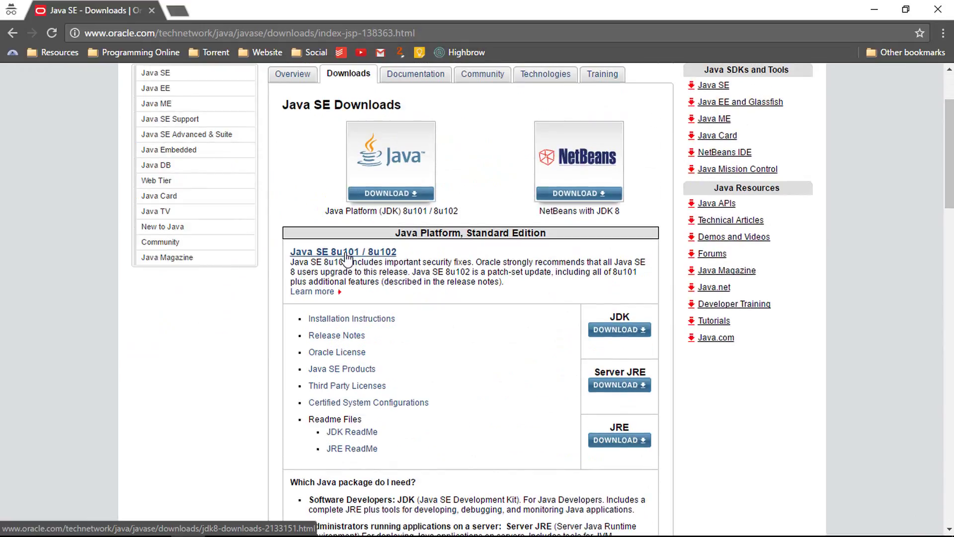
left_click(628, 332)
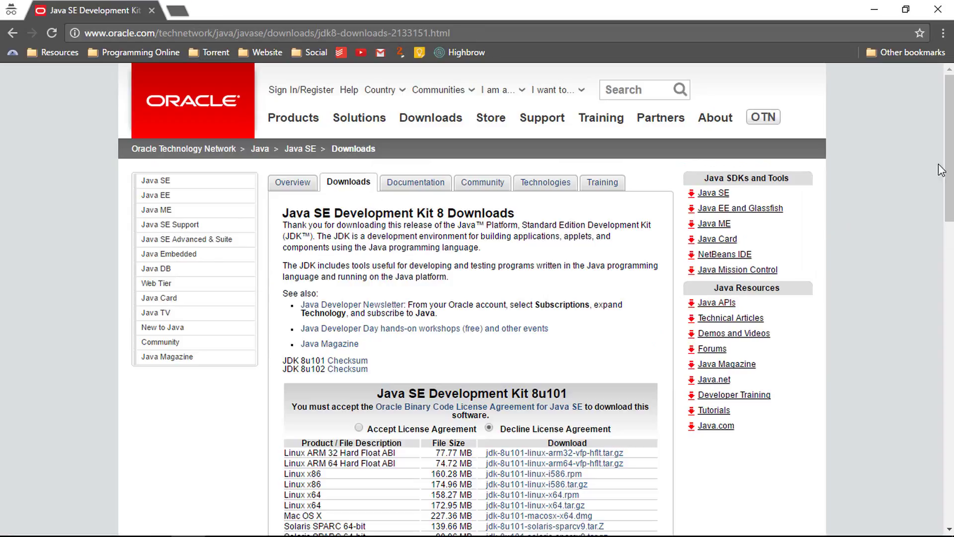
left_click_drag(949, 169, 949, 242)
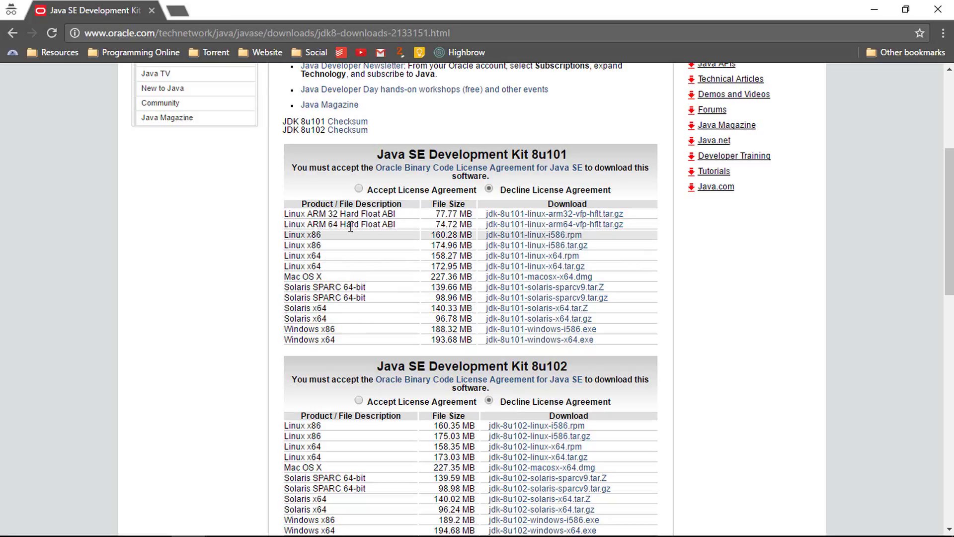
left_click(359, 189)
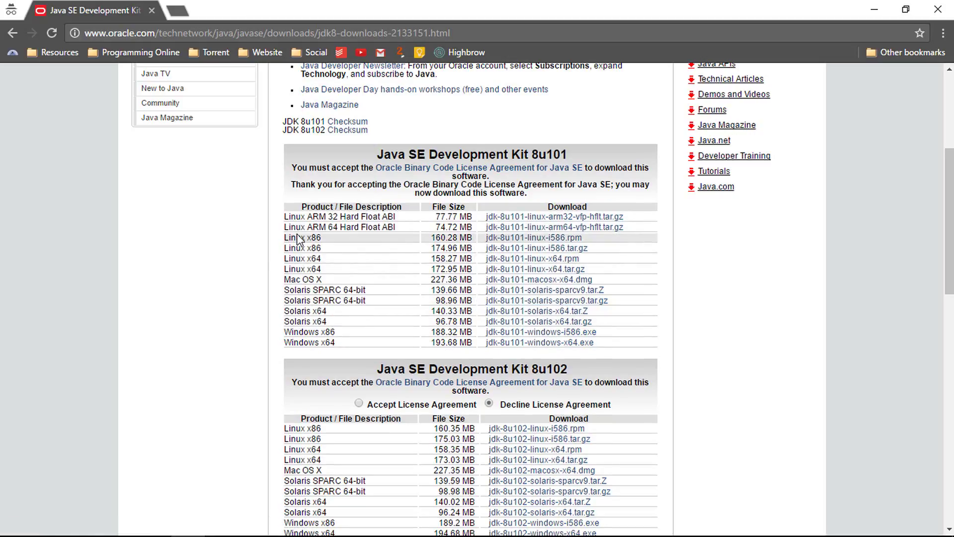
- Check the computer's system type in the This PC properties to decide between the Windows x86 and x64 packages, then return to the full-size browser
double_click(329, 332)
double_click(328, 342)
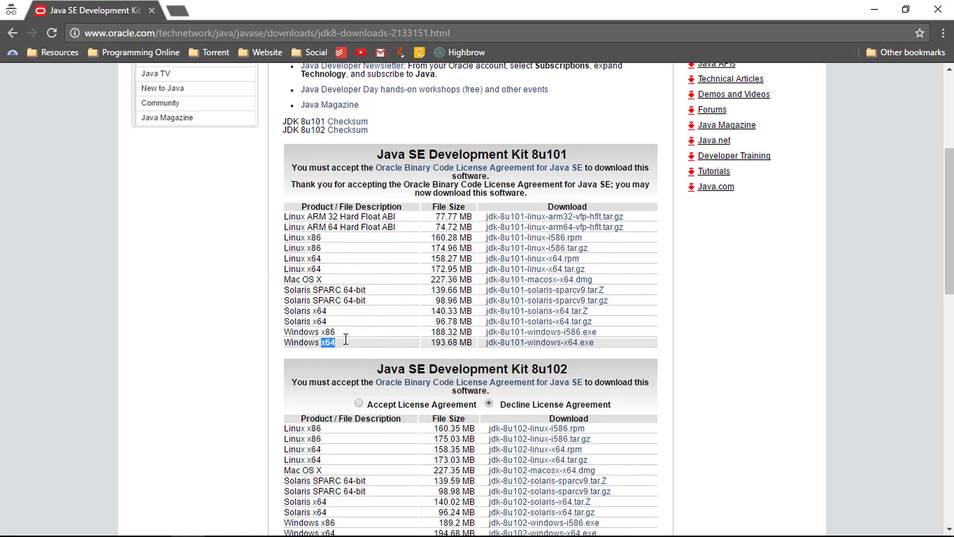
double_click(519, 9)
left_click_drag(81, 123, 267, 63)
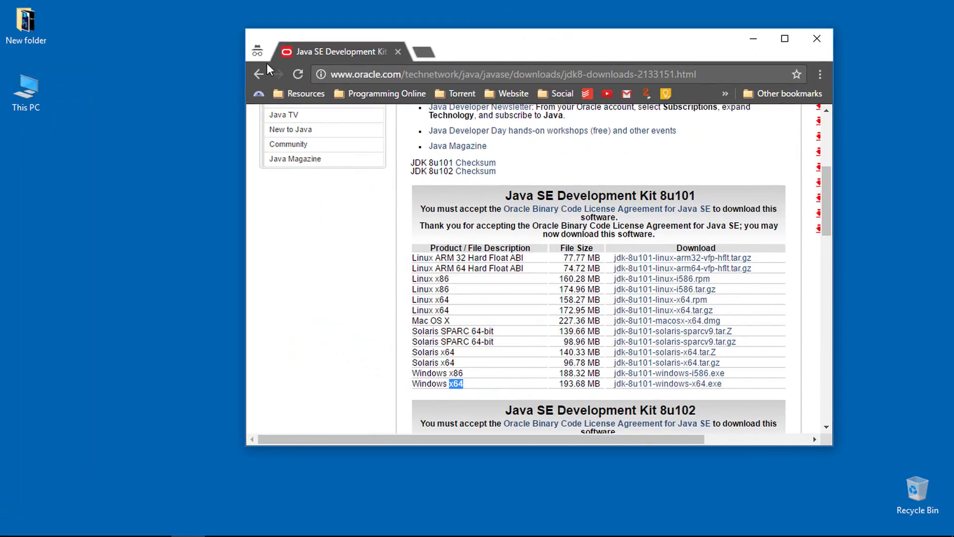
left_click(38, 91)
right_click(38, 91)
left_click(90, 254)
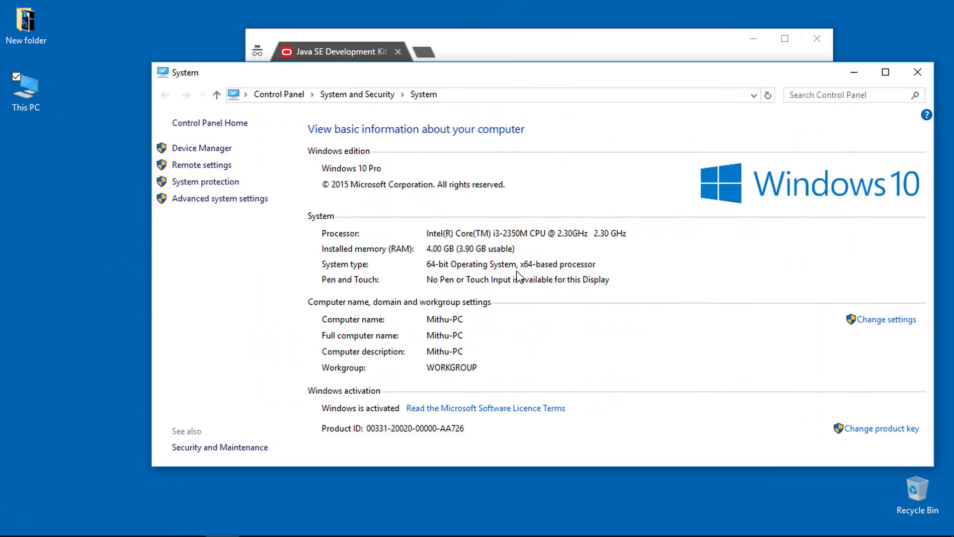
left_click(918, 72)
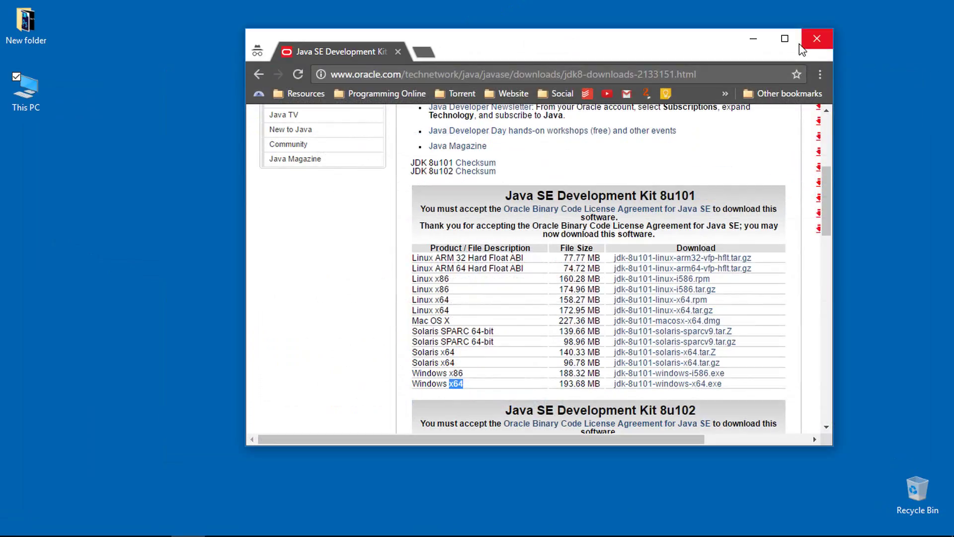
left_click(785, 40)
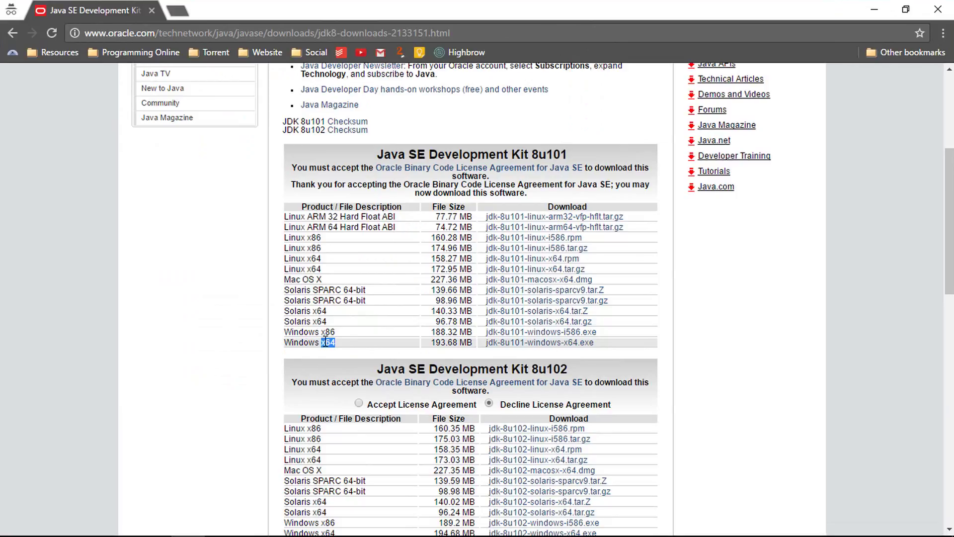
- Highlight the architecture labels of the Windows x86 and Windows x64 entries in the JDK 8u101 download list
left_click(347, 348)
left_click_drag(321, 332, 346, 331)
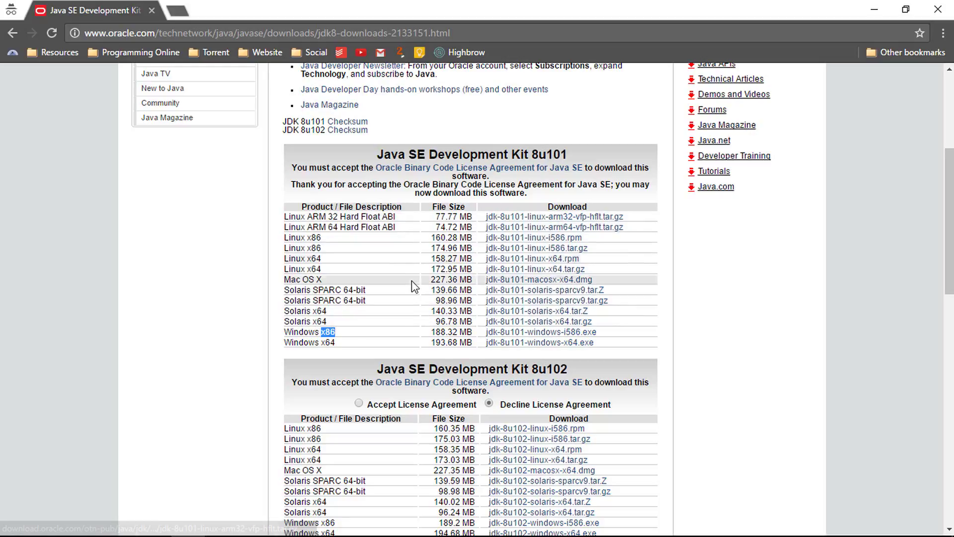
left_click(353, 338)
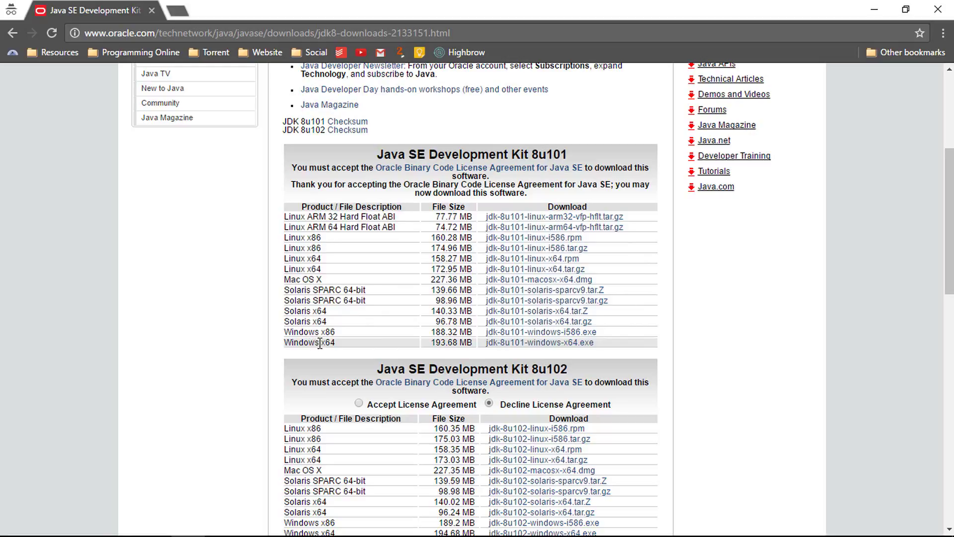
double_click(330, 342)
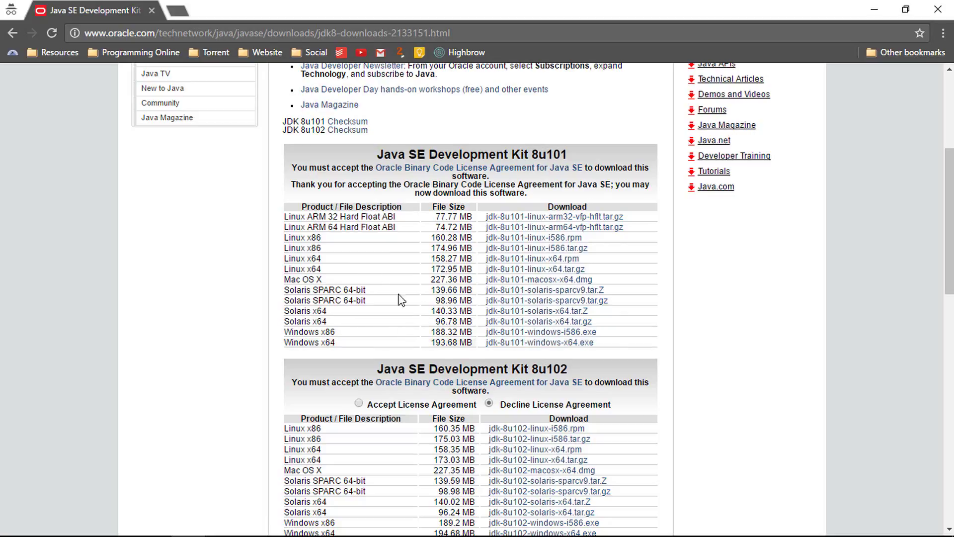
- Search for "android sdk" in a new browser tab and open the Download Android Studio and SDK Tools result
left_click(174, 8)
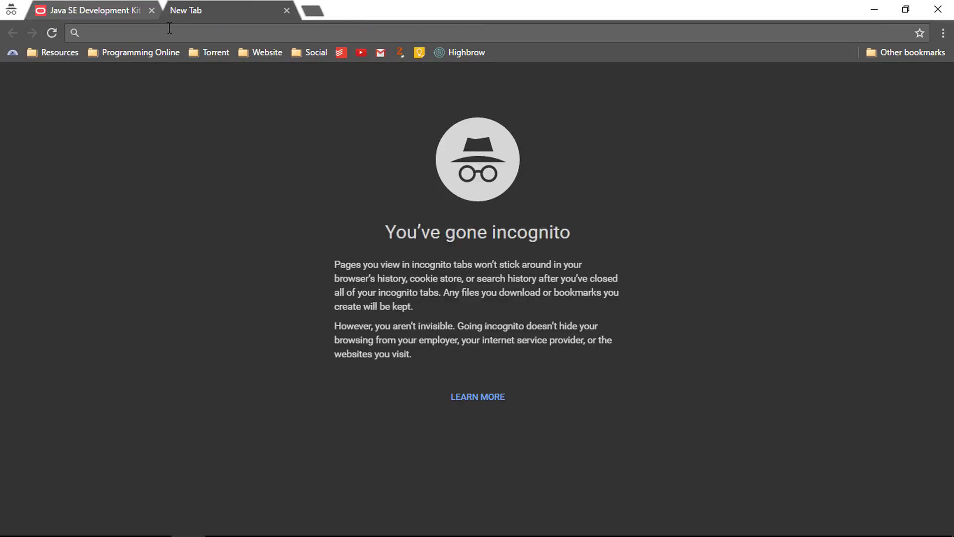
type("android")
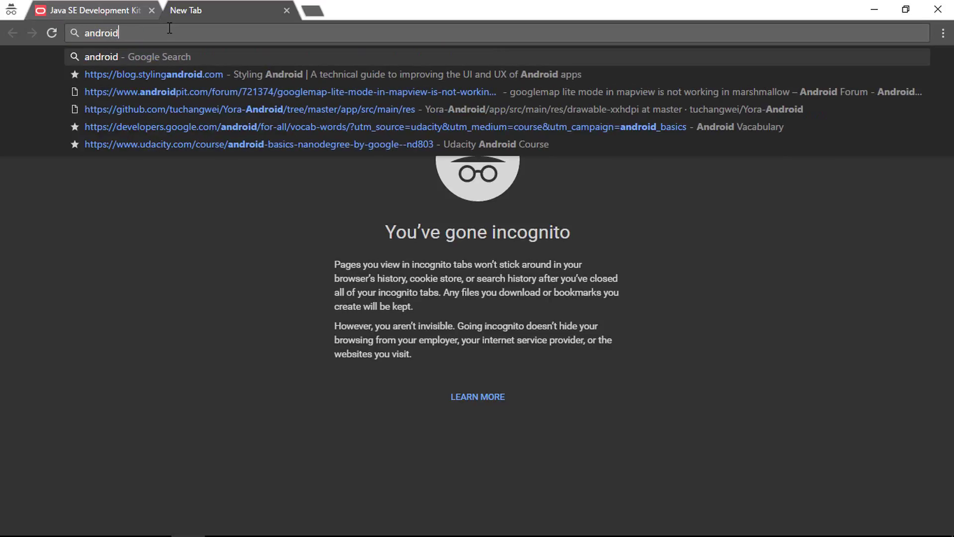
type(" sdk")
key("Return")
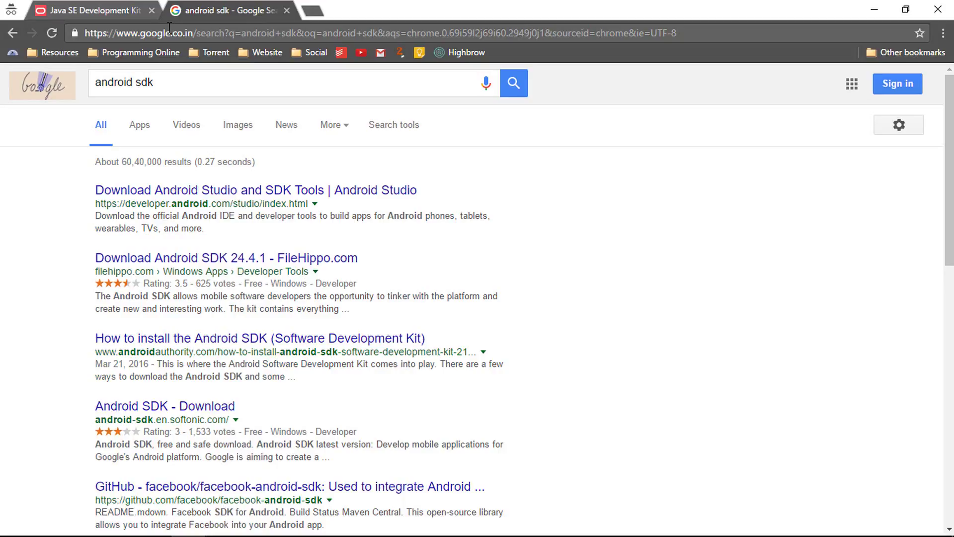
left_click(121, 195)
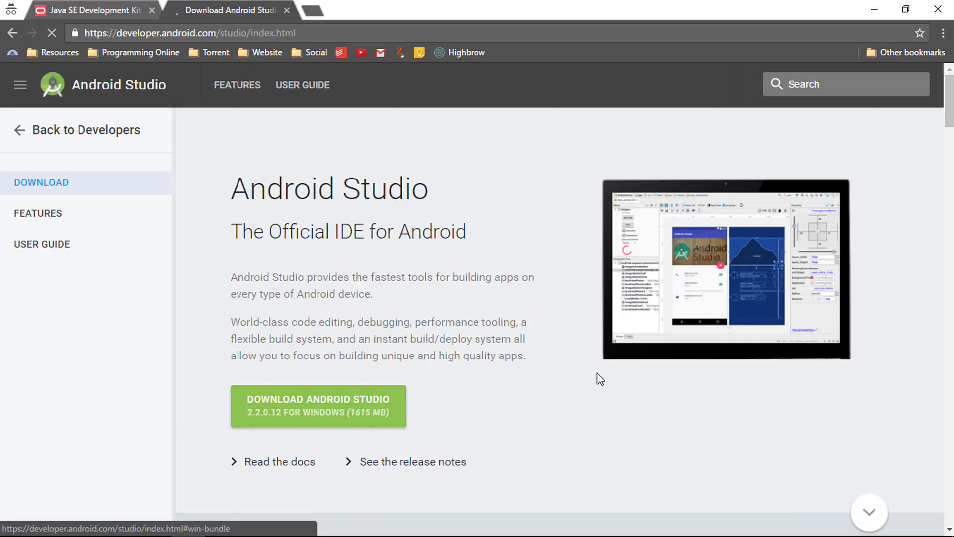
- Look through the Android Studio page for the download packages and the section offering just the command line tools
scroll(903, 153, "down", 5)
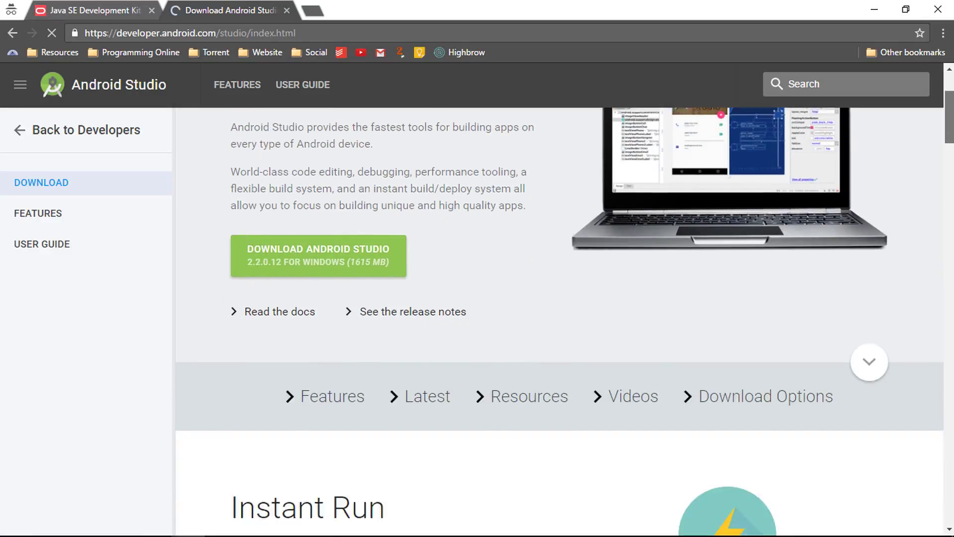
scroll(560, 318, "down", 10)
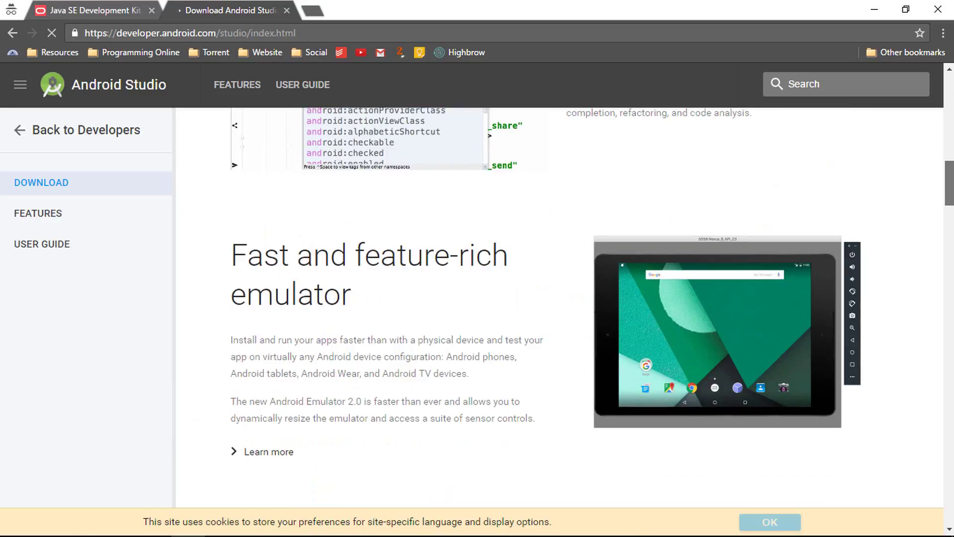
scroll(559, 318, "up", 5)
scroll(559, 318, "down", 12)
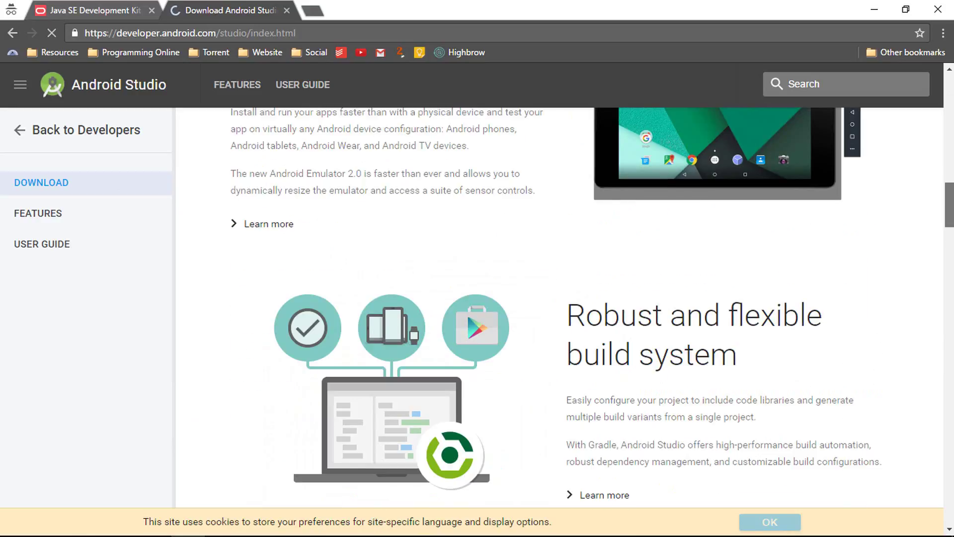
scroll(559, 318, "down", 5)
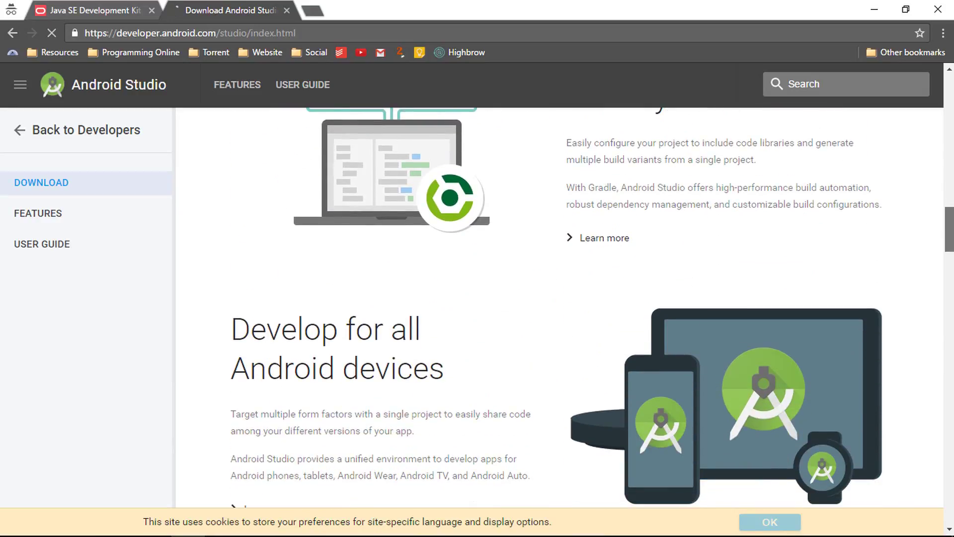
scroll(560, 318, "down", 3)
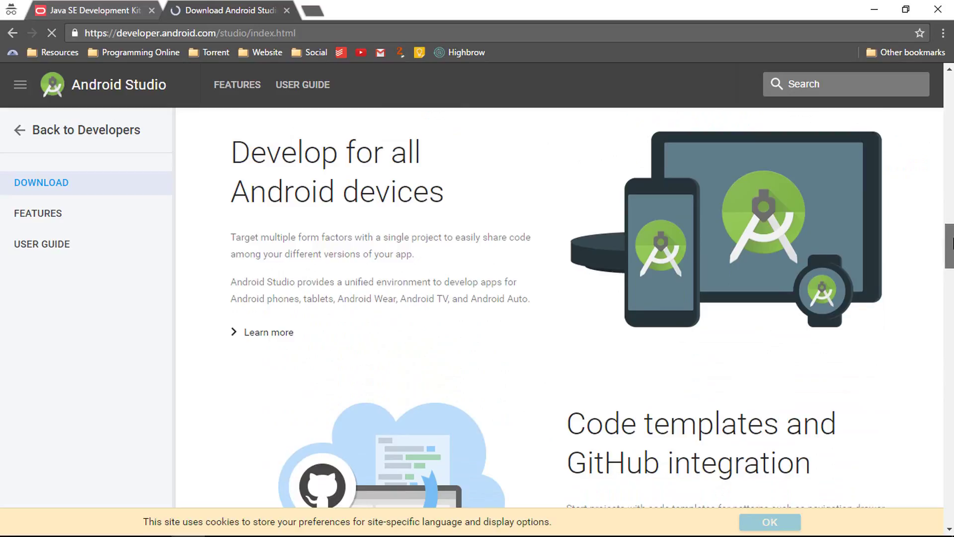
scroll(952, 257, "down", 3)
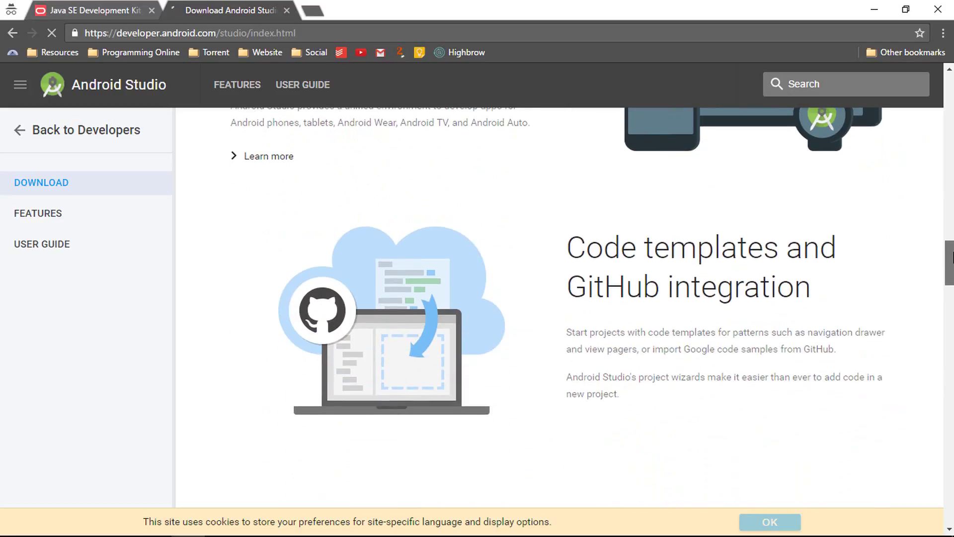
scroll(952, 257, "down", 5)
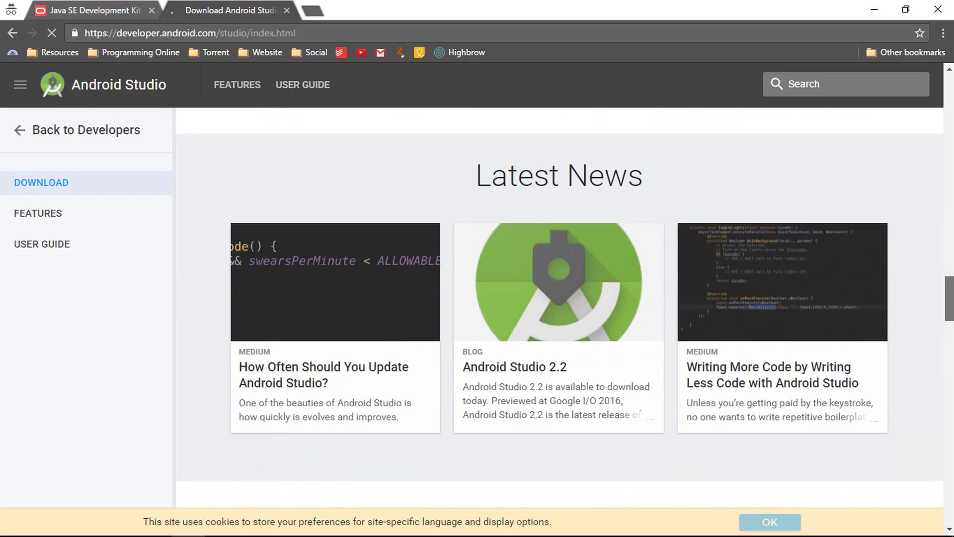
scroll(559, 318, "down", 5)
scroll(560, 308, "down", 10)
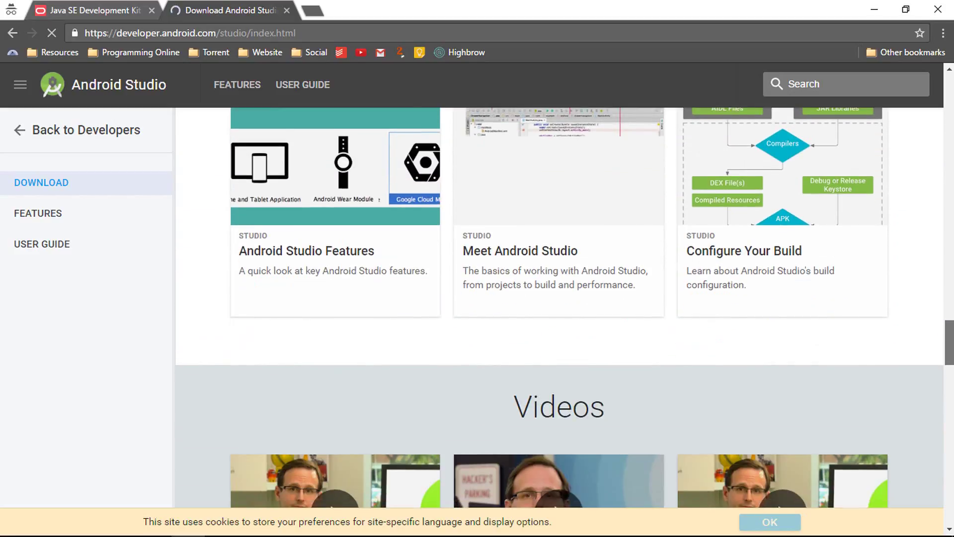
scroll(559, 308, "down", 11)
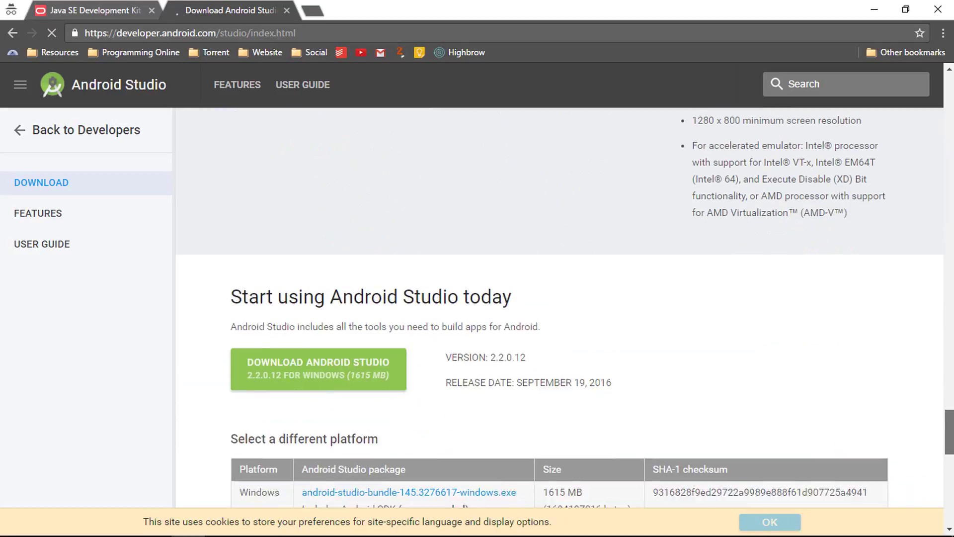
scroll(676, 267, "down", 1)
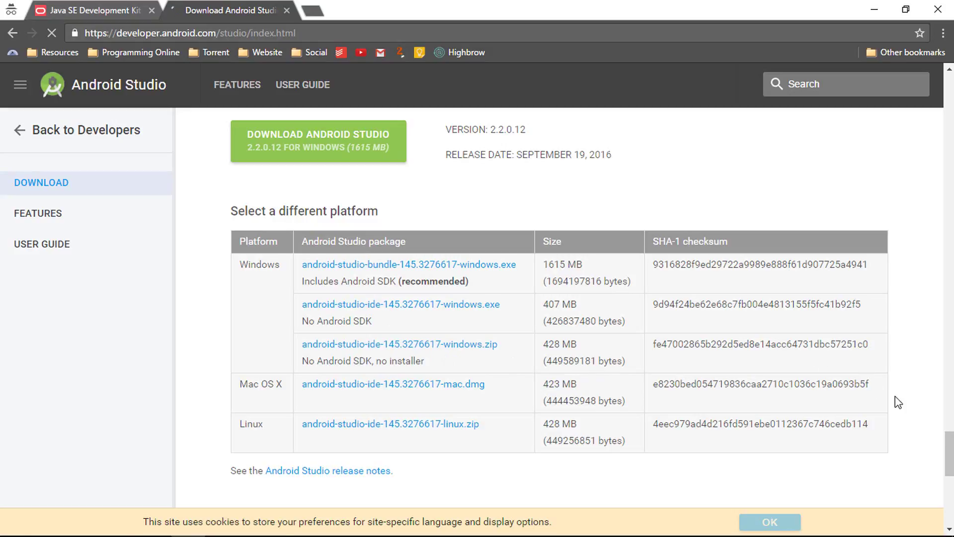
scroll(896, 419, "down", 6)
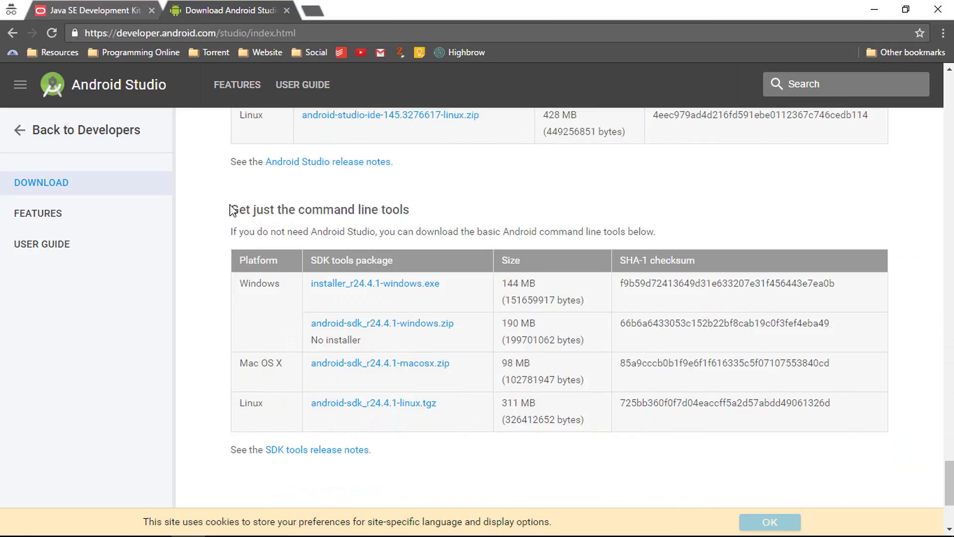
- Highlight the "Get just the command line tools" heading and the Windows platform entry in the SDK tools table
left_click_drag(228, 209, 414, 212)
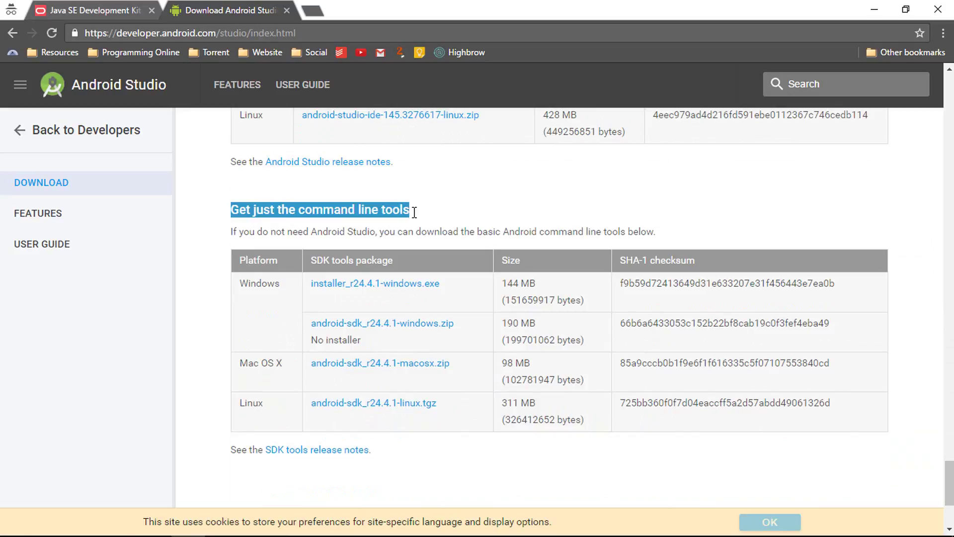
left_click(278, 302)
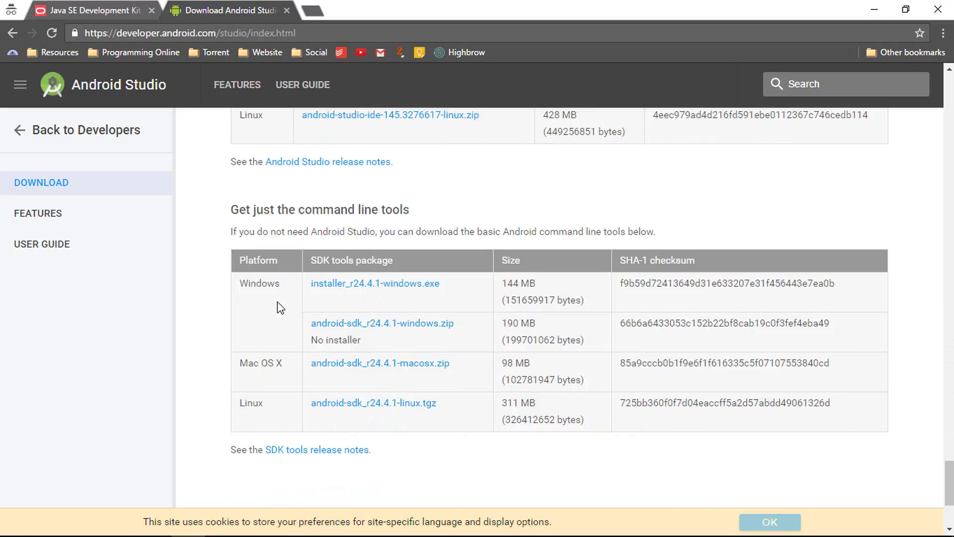
left_click_drag(241, 287, 310, 291)
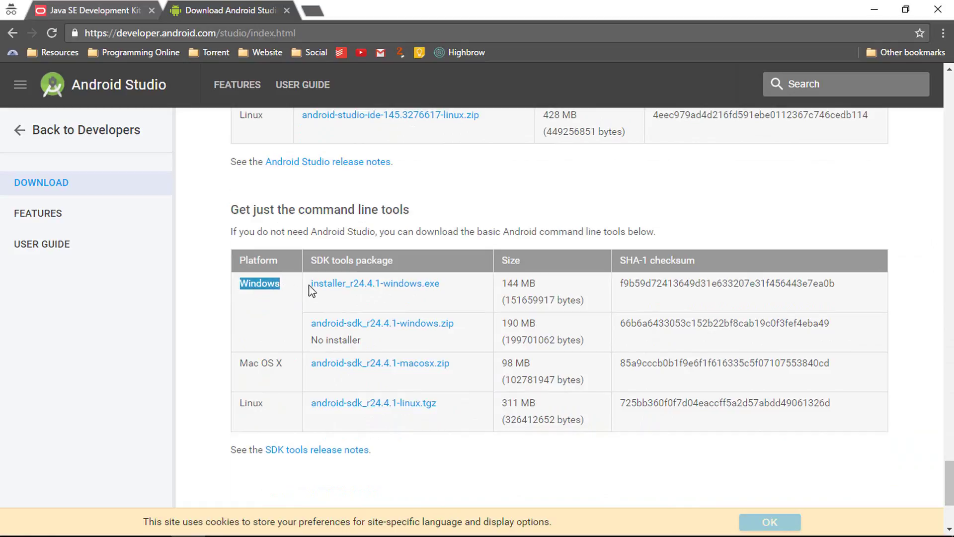
left_click(278, 311)
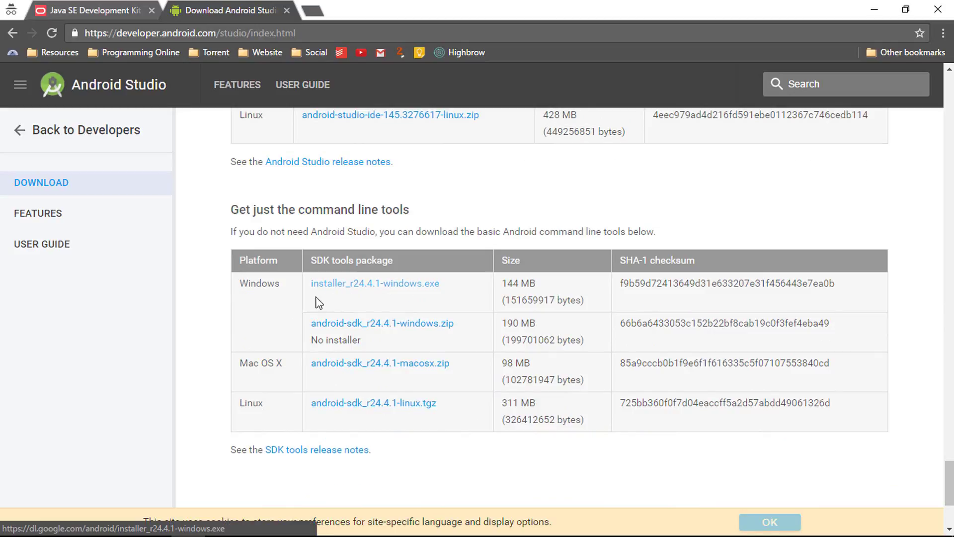
- Highlight the Mac OS X, Linux and Windows platform entries in the command line tools table
left_click_drag(252, 365, 282, 365)
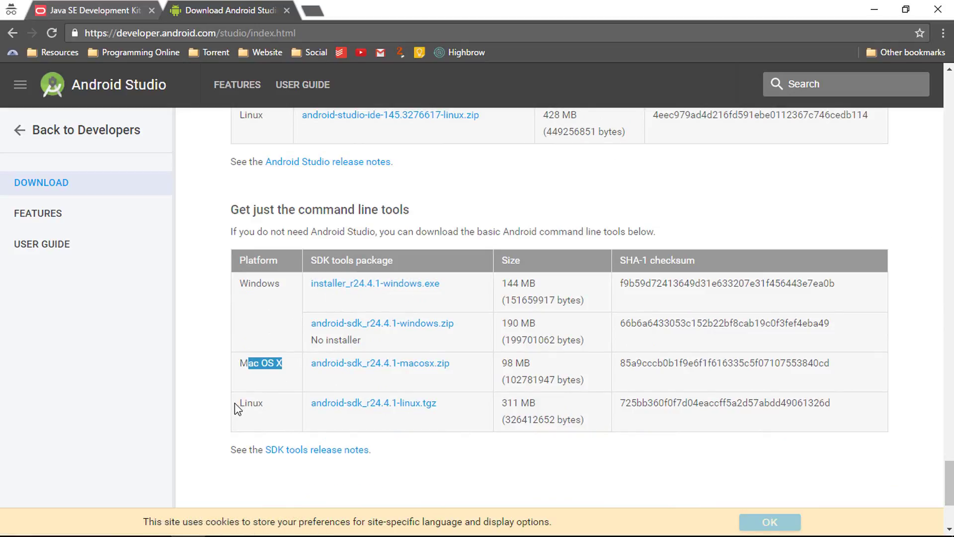
left_click_drag(234, 403, 271, 403)
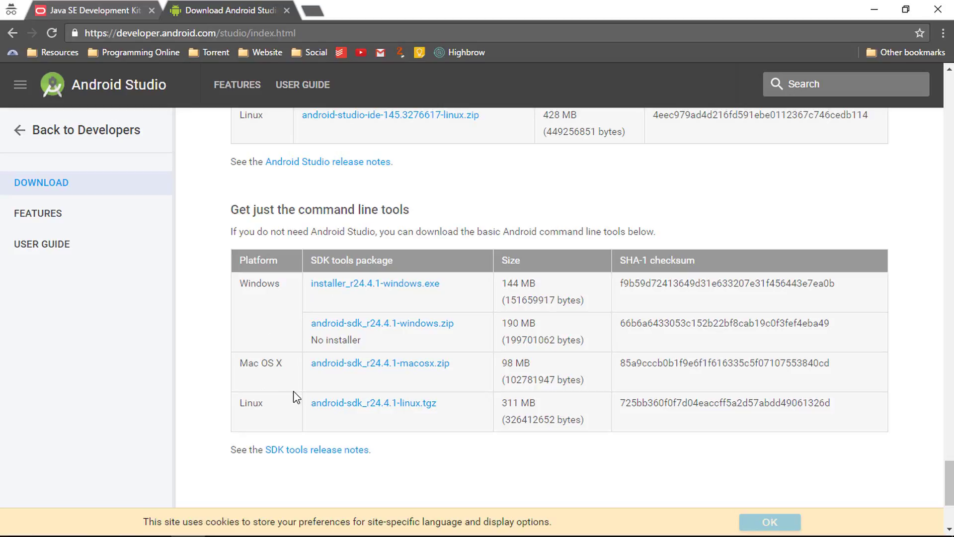
double_click(252, 402)
left_click_drag(276, 360, 249, 300)
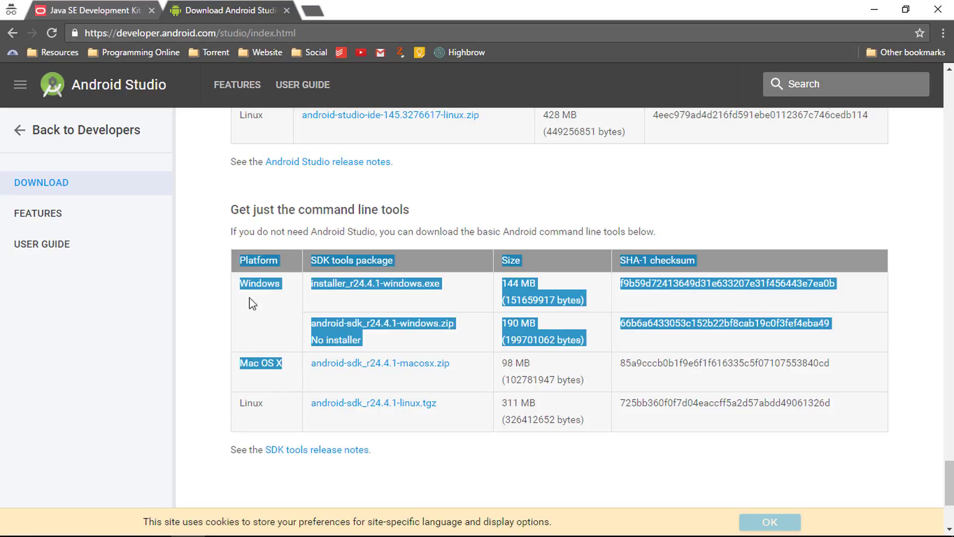
left_click(244, 281)
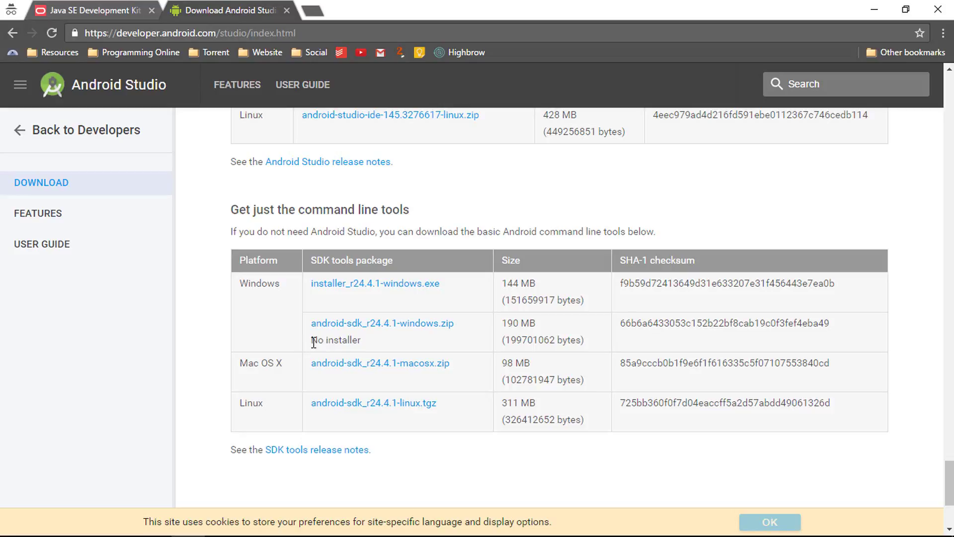
- Highlight the "No installer" note beneath the android-sdk_r24.4.1-windows.zip package in the Windows rows
left_click_drag(312, 341, 375, 340)
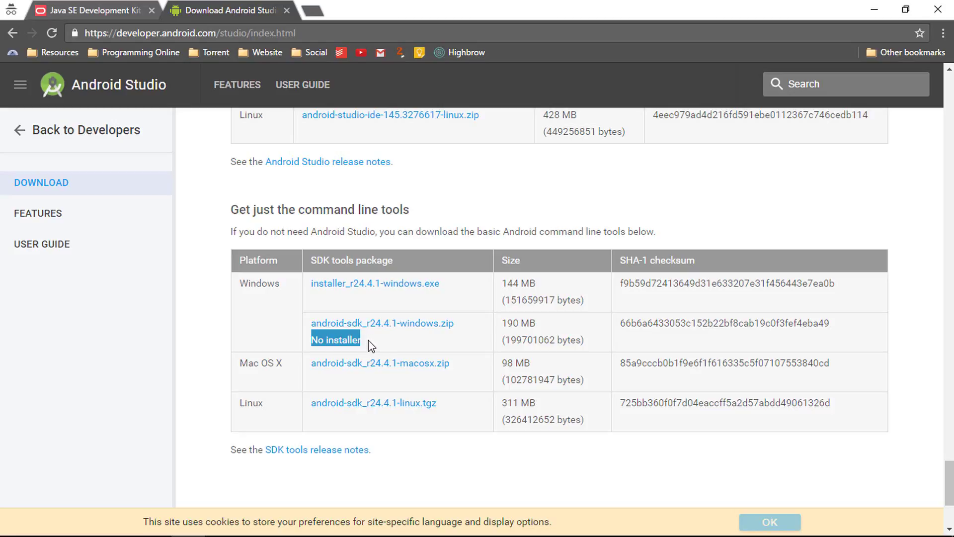
left_click(364, 341)
mouse_move(302, 313)
left_mouse_down()
mouse_move(453, 304)
mouse_move(298, 313)
mouse_move(312, 320)
left_mouse_up()
left_click(468, 324)
left_click(324, 337)
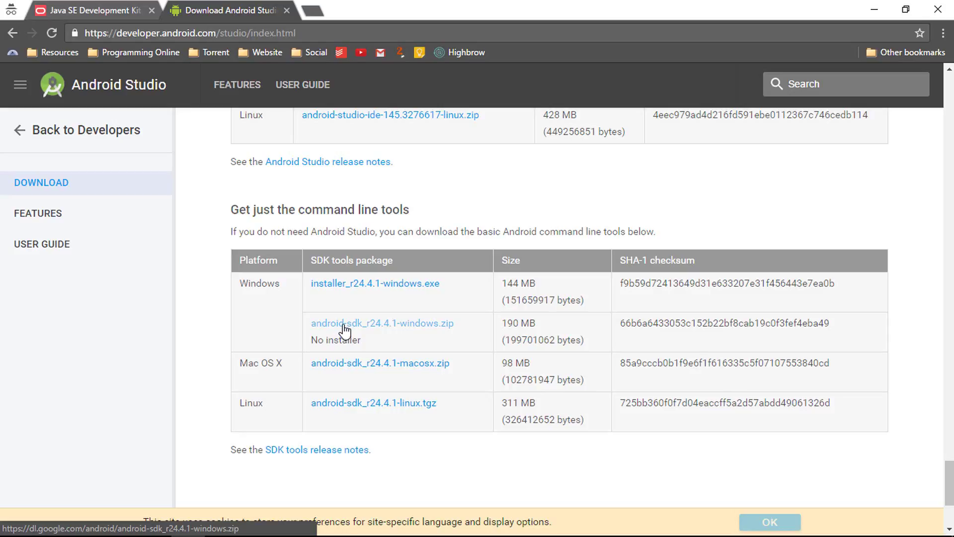
- Restore the browser window to a smaller size, reposition it and minimize it to uncover the desktop
double_click(532, 7)
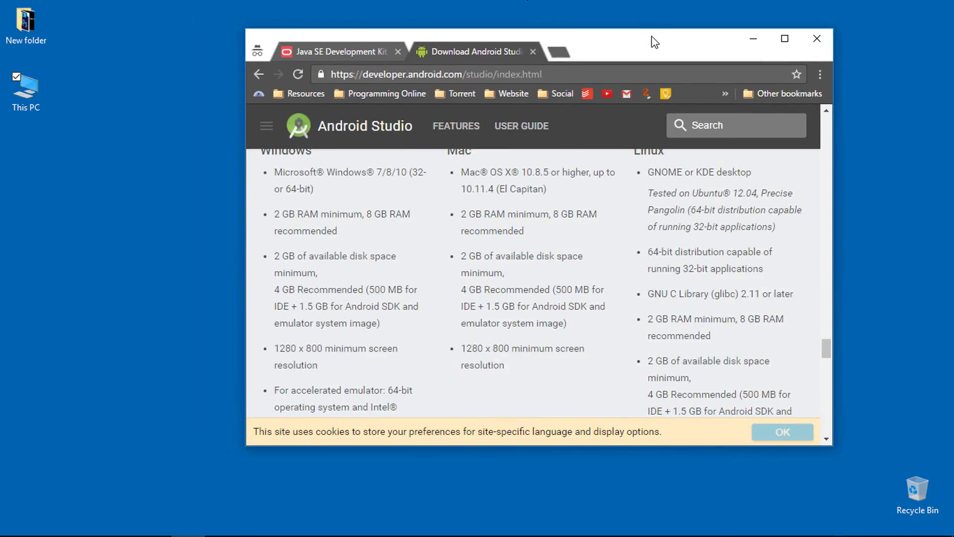
left_click_drag(646, 45, 809, 66)
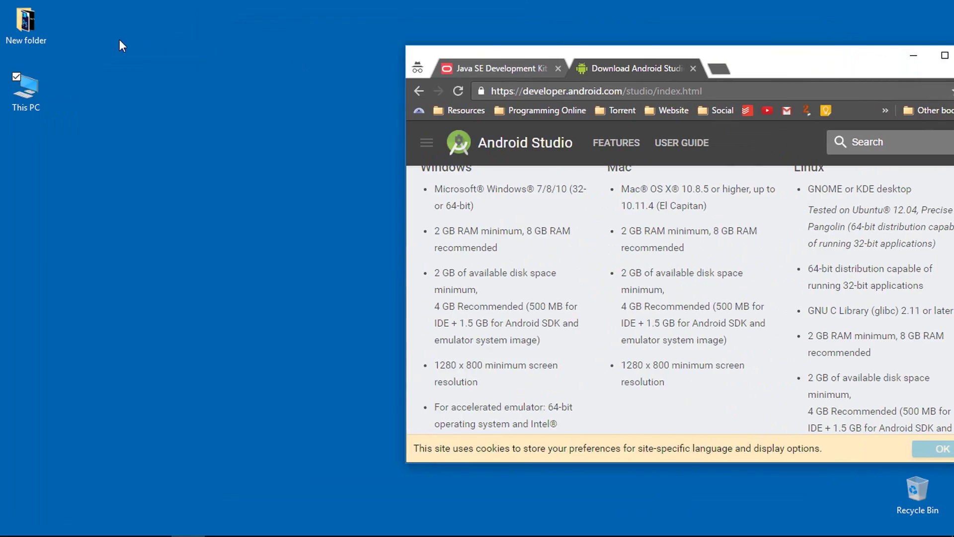
left_click_drag(589, 55, 578, 124)
left_click_drag(752, 115, 604, 78)
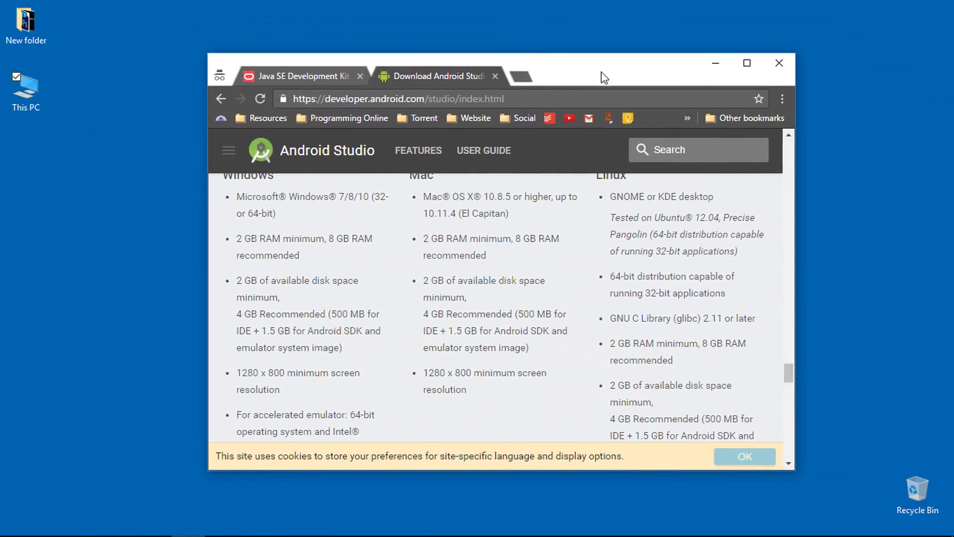
left_click(716, 64)
- Extract android-sdk_r24.4.1-windows.zip into a folder named android-sdk_r24.4.1-windows on the desktop, showing the extracted files when complete
left_click_drag(448, 149, 341, 118)
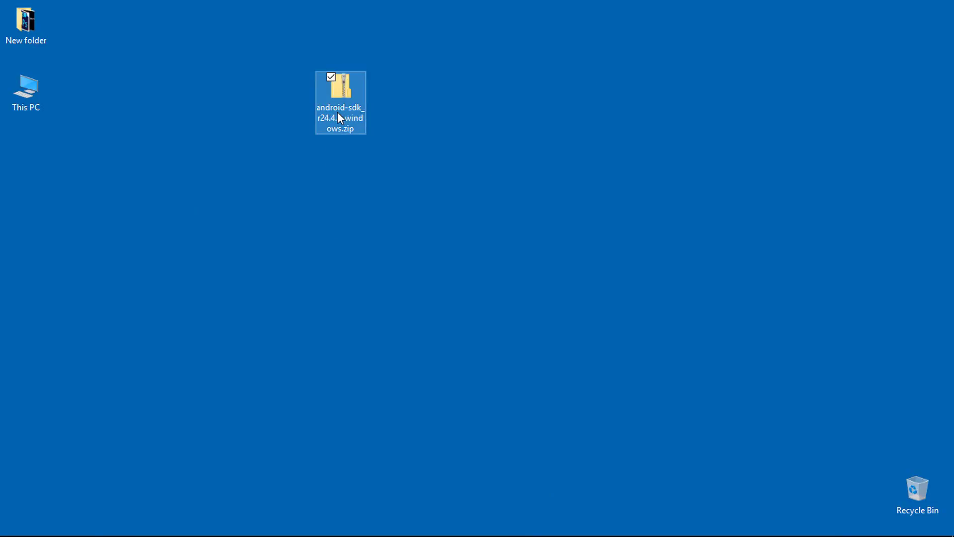
right_click(338, 113)
left_click(370, 175)
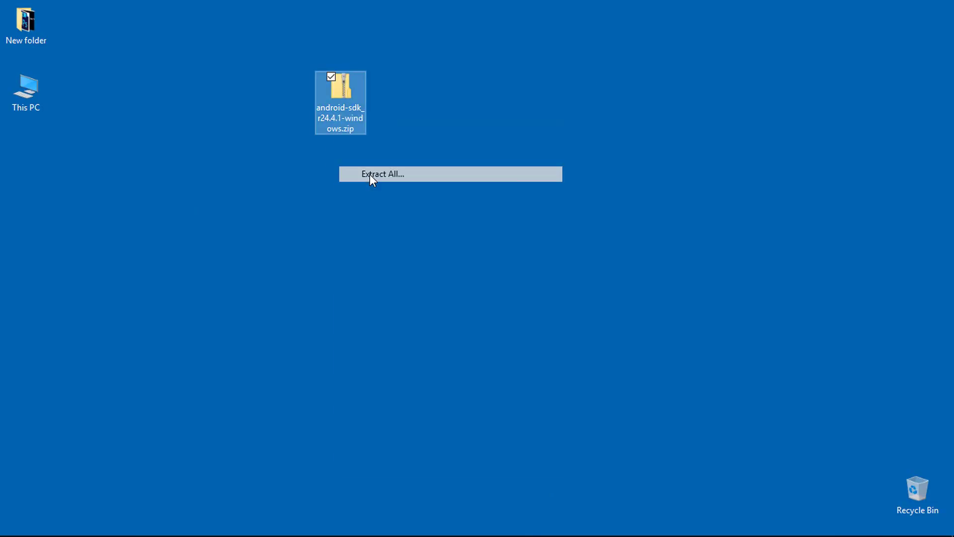
left_click(603, 410)
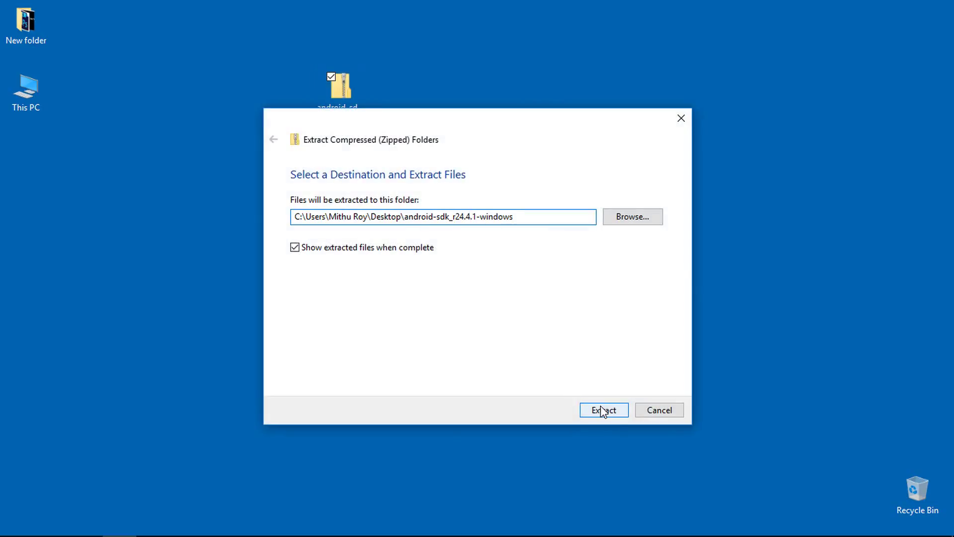
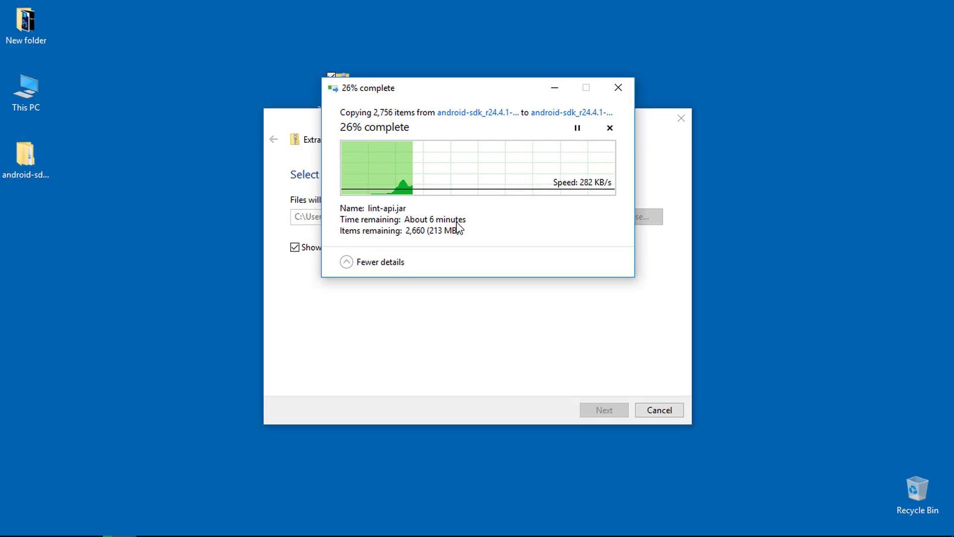
- Open This PC, move its window clear of the copy progress and browse to Program Files on Local Disk (C:)
left_click(14, 104)
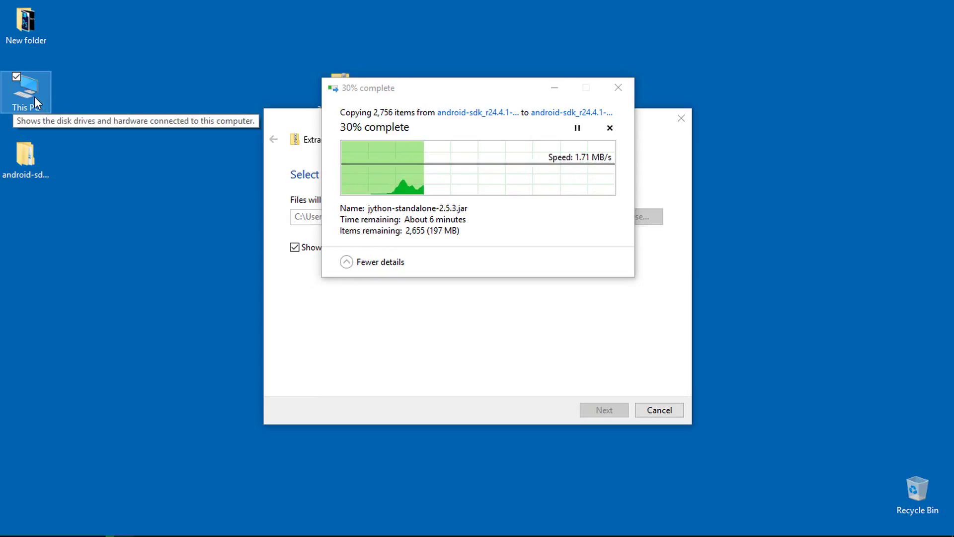
double_click(35, 98)
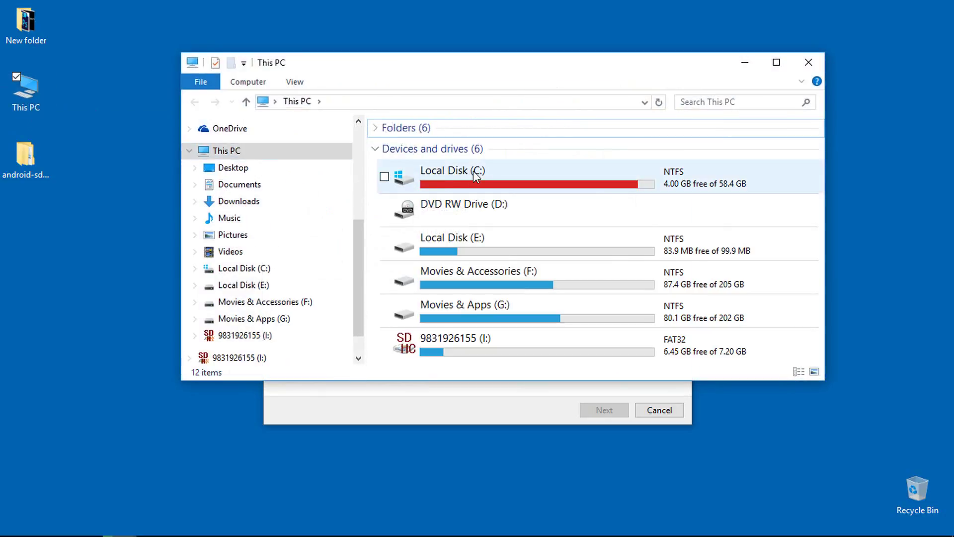
left_click_drag(485, 69, 406, 31)
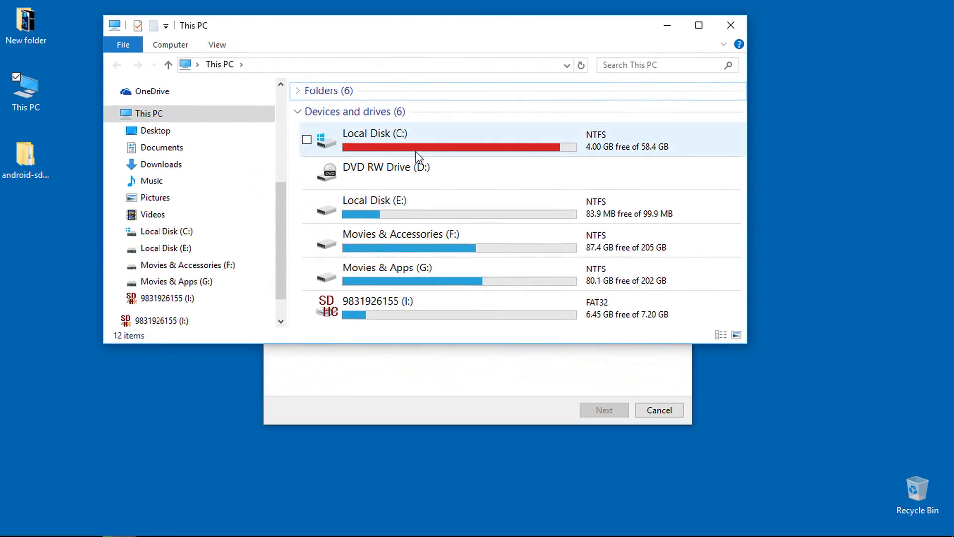
mouse_move(435, 150)
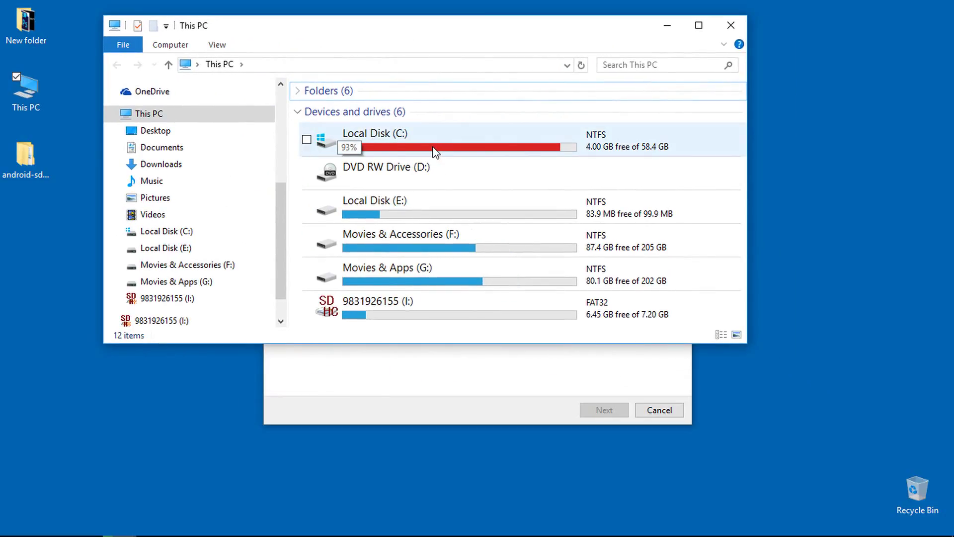
double_click(362, 141)
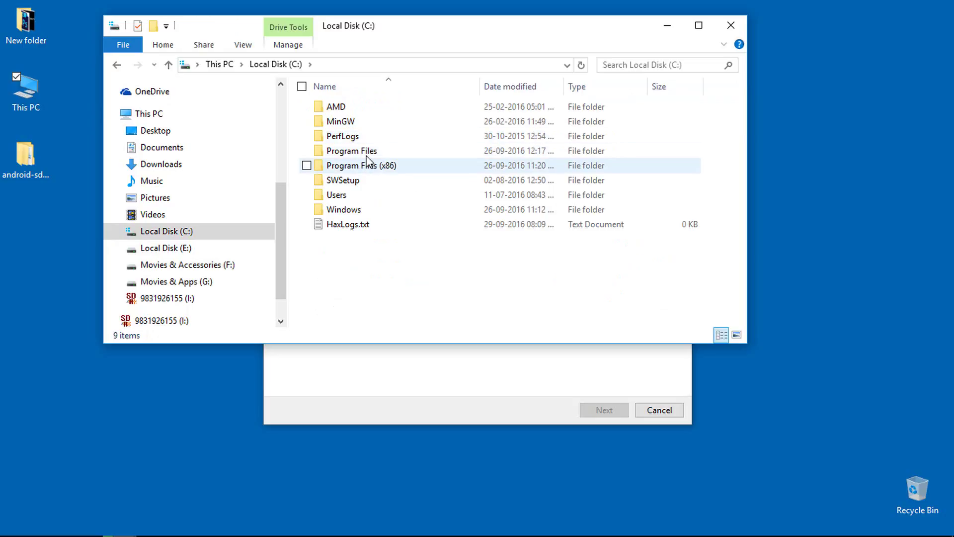
left_click(364, 155)
double_click(363, 154)
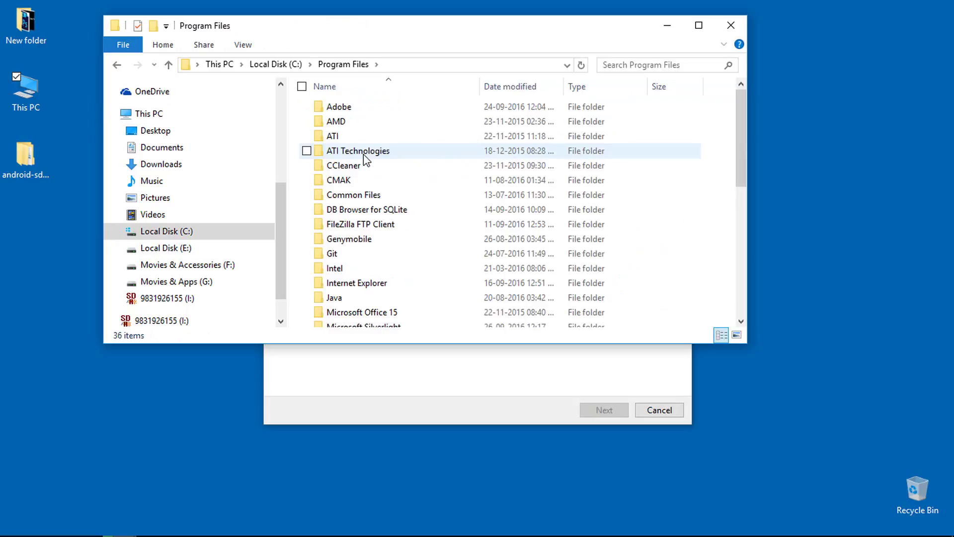
- Browse from Program Files through the Java folder and jdk1.8.0_60 into the JDK's bin folder
left_click(358, 199)
key("j")
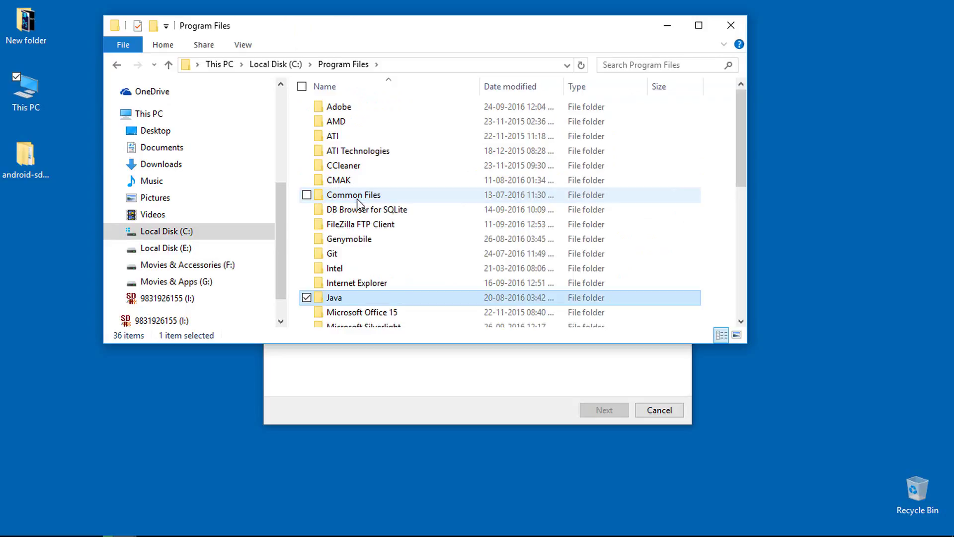
key("Return")
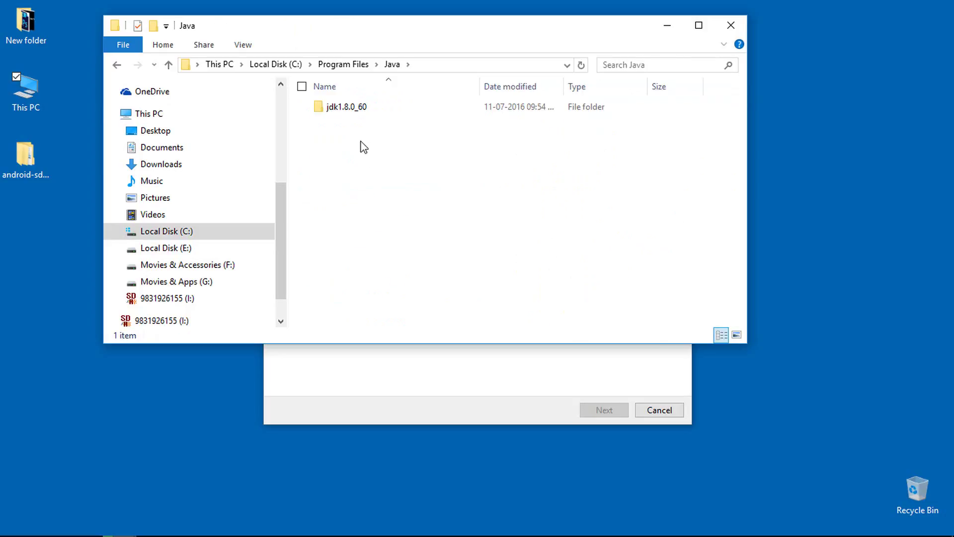
left_click(352, 108)
double_click(352, 108)
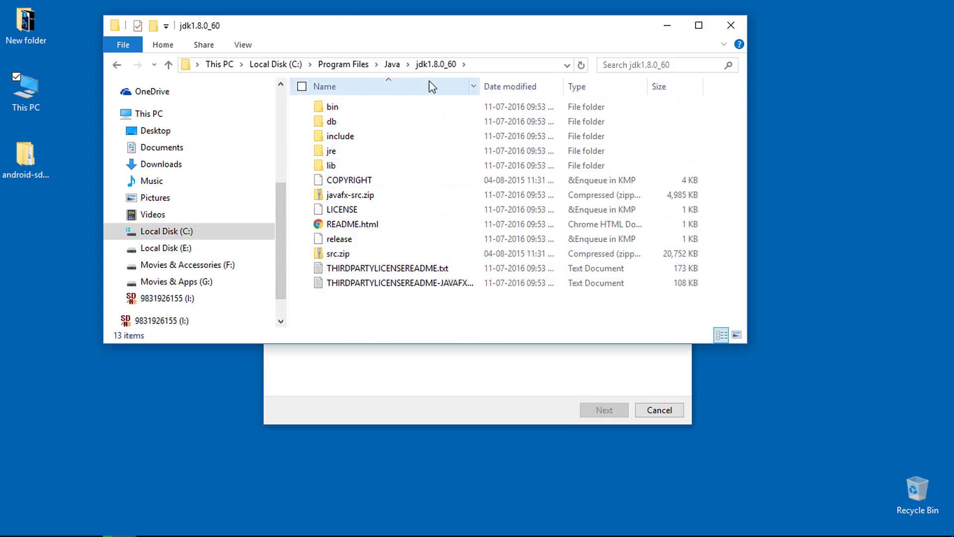
left_click(392, 64)
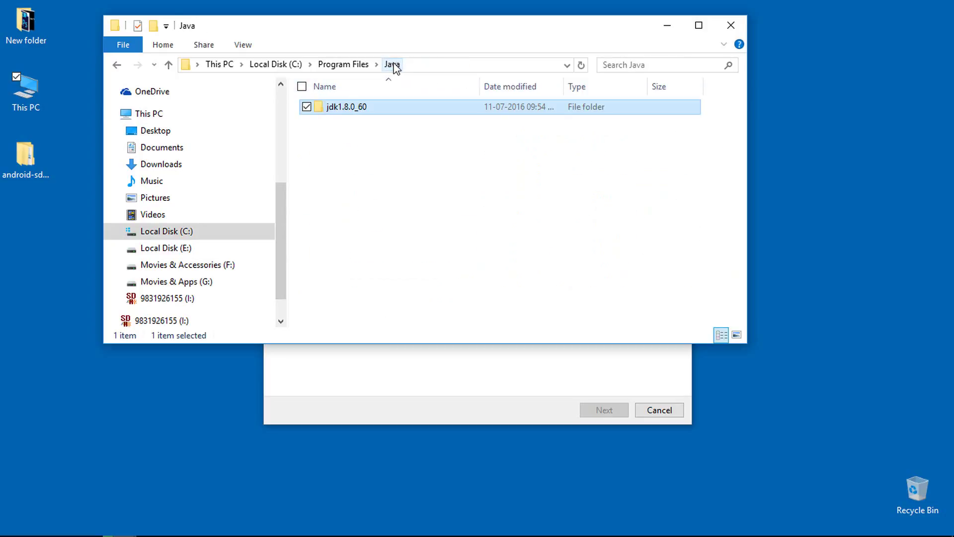
double_click(346, 111)
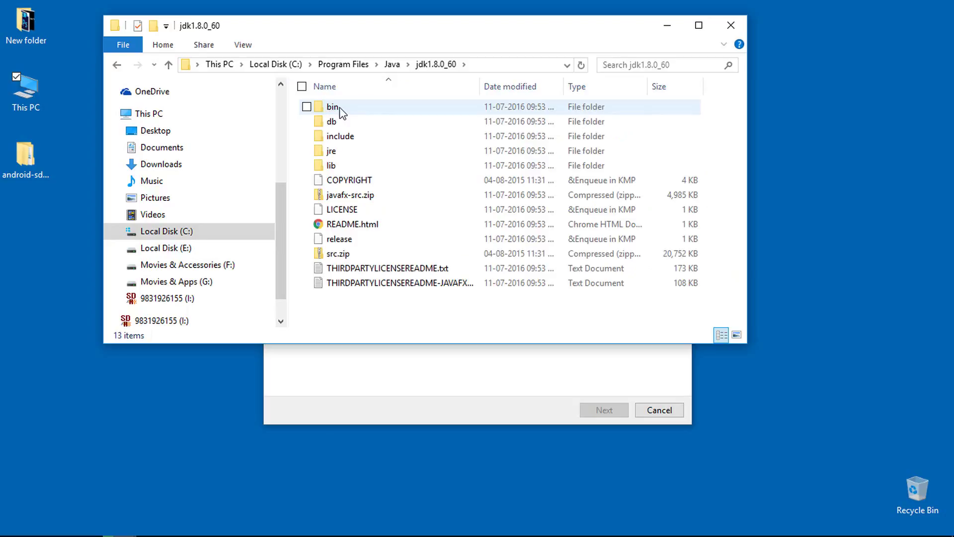
double_click(332, 107)
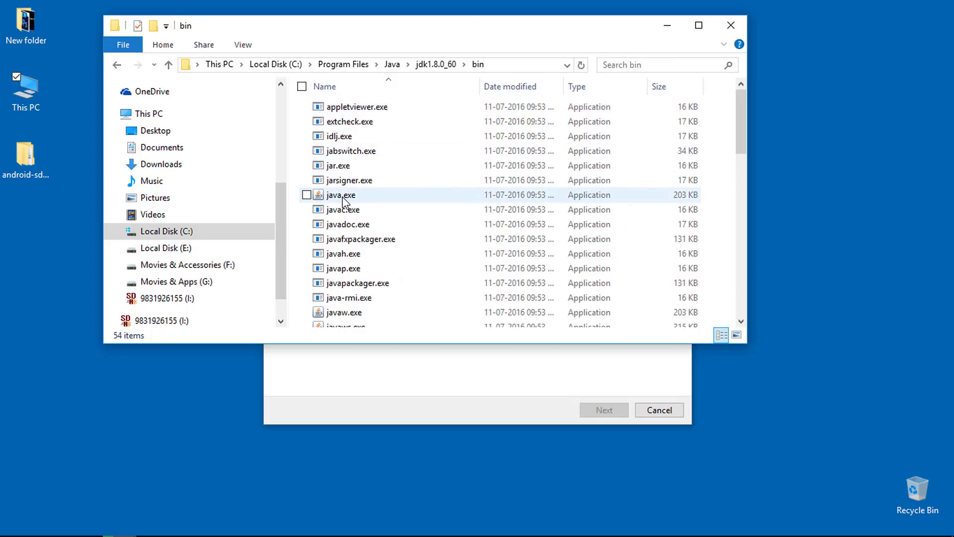
- Point out java.exe and javac.exe in the JDK's bin folder by selecting them in turn
left_click(342, 197)
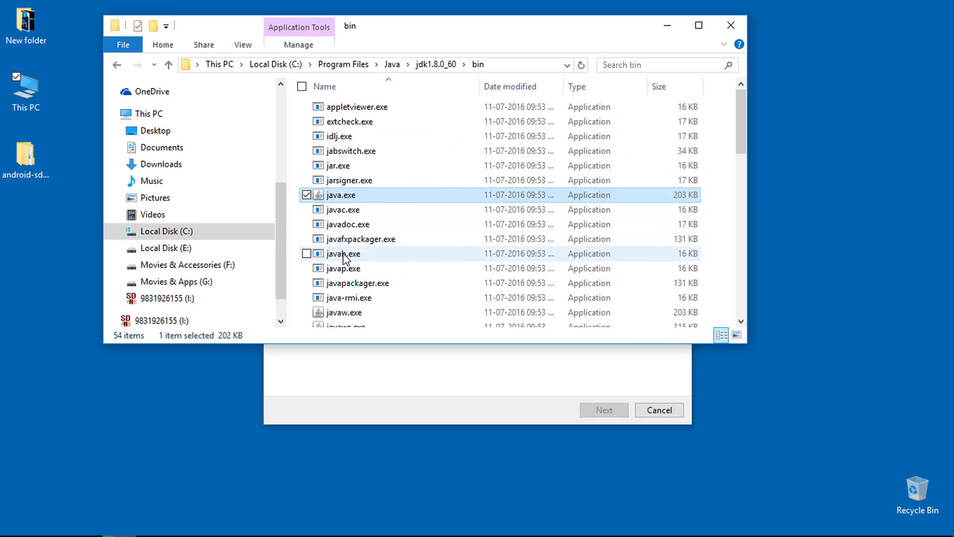
left_click(348, 210)
left_click(348, 198)
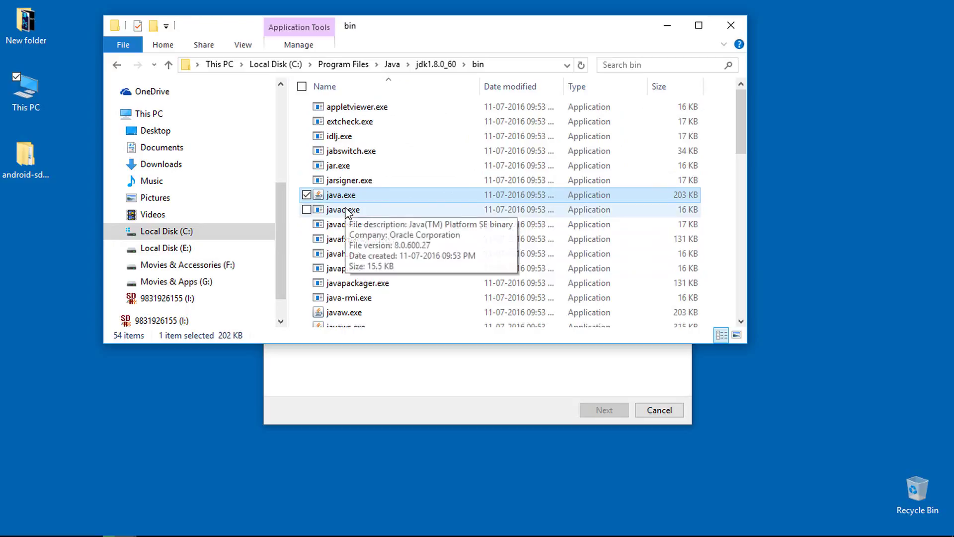
left_click(348, 211)
left_click(347, 196)
left_click(342, 211)
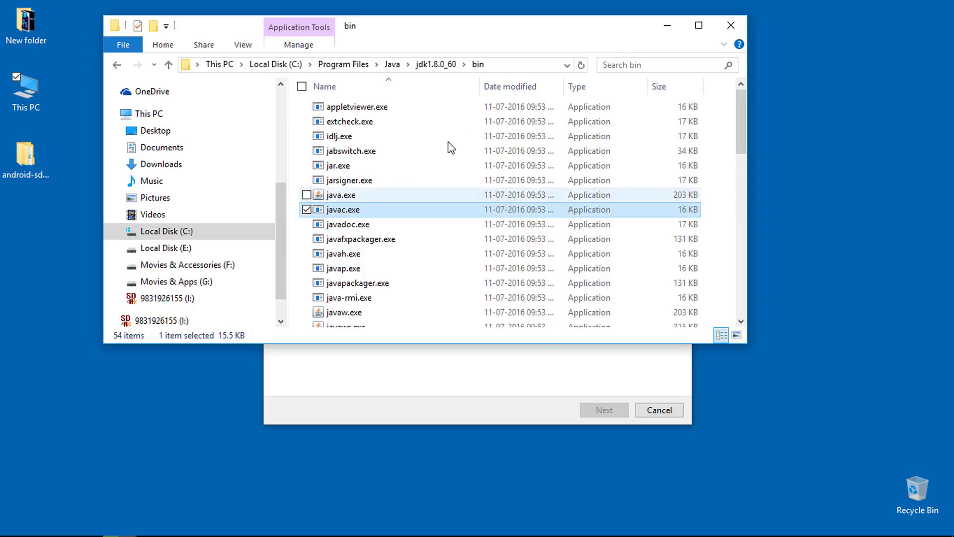
- Show the bin folder's location as the full text path C:\Program Files\Java\jdk1.8.0_60\bin
left_click(505, 67)
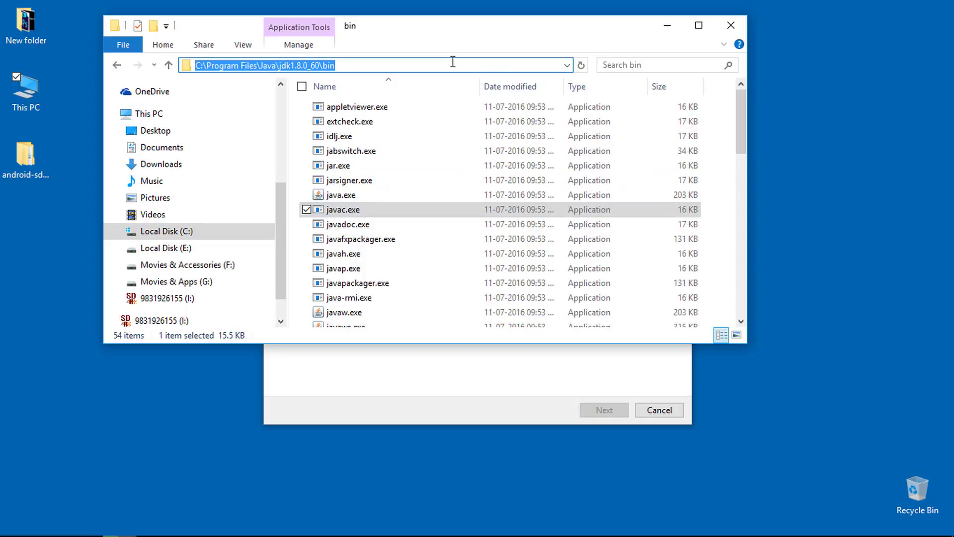
left_click(427, 65)
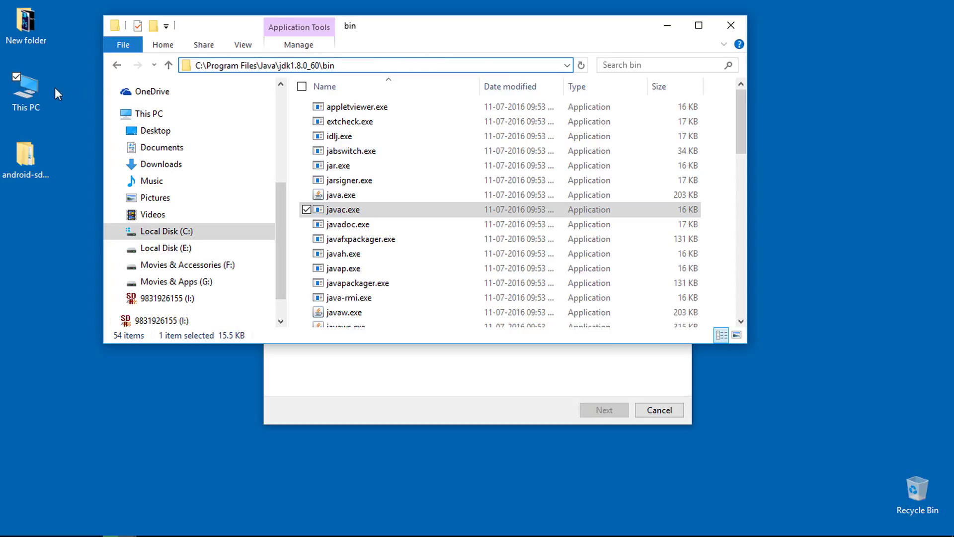
- Open the system properties of This PC from its desktop shortcut
left_click(34, 88)
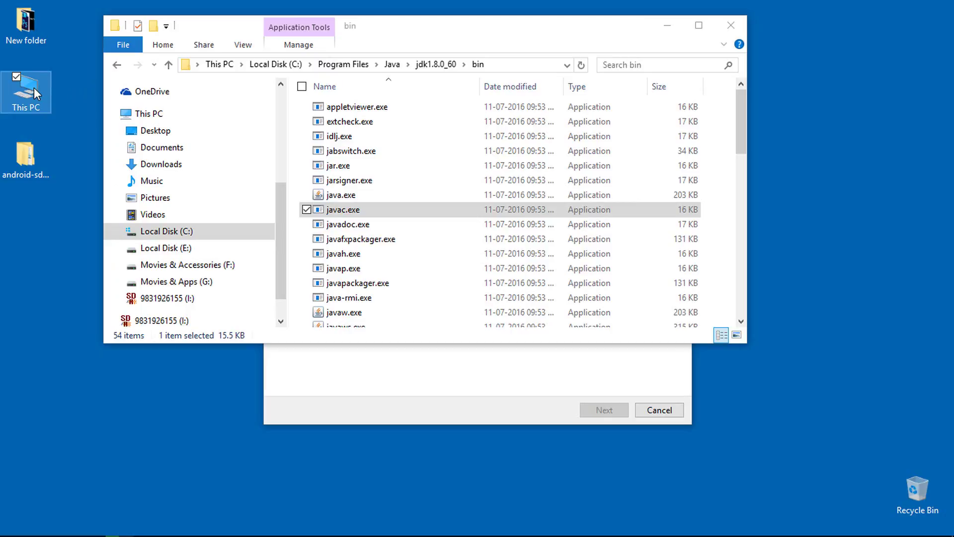
right_click(34, 88)
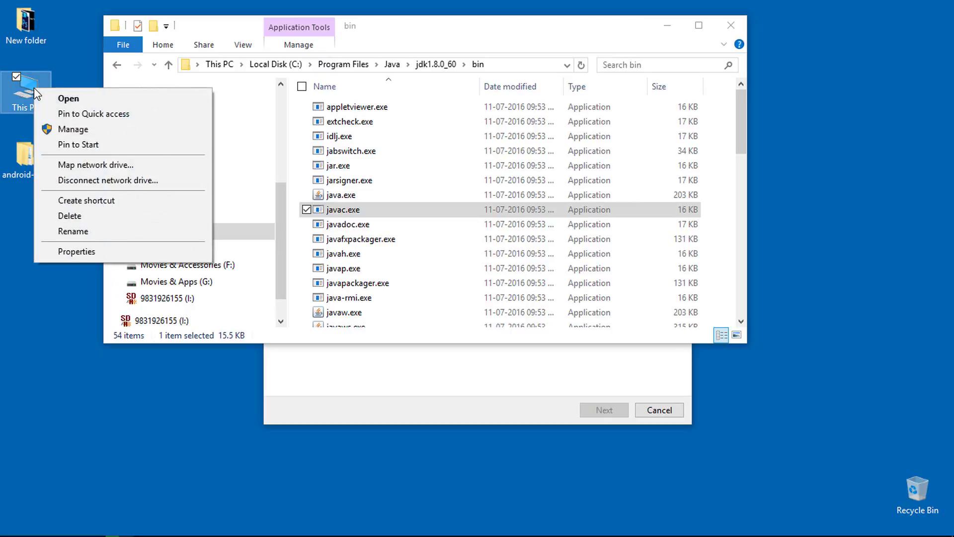
left_click(75, 251)
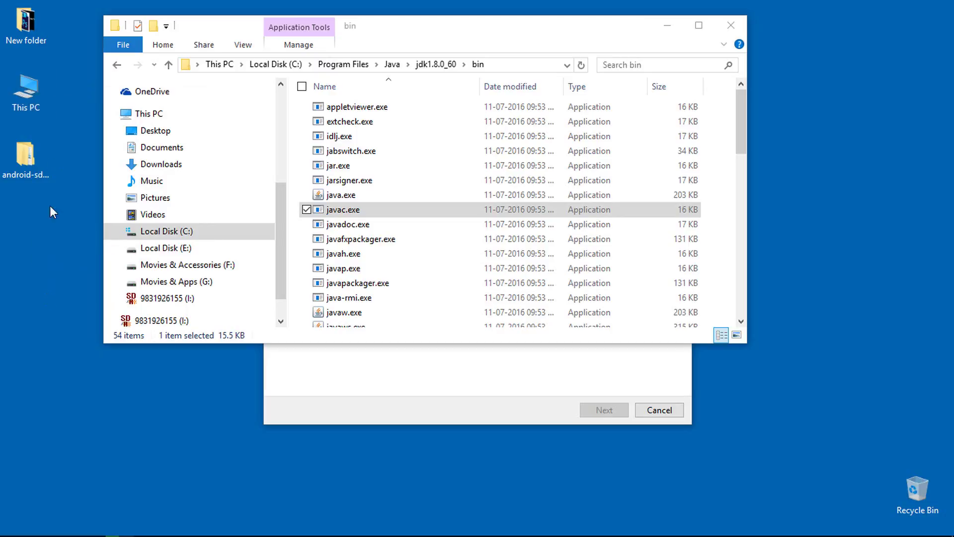
right_click(27, 93)
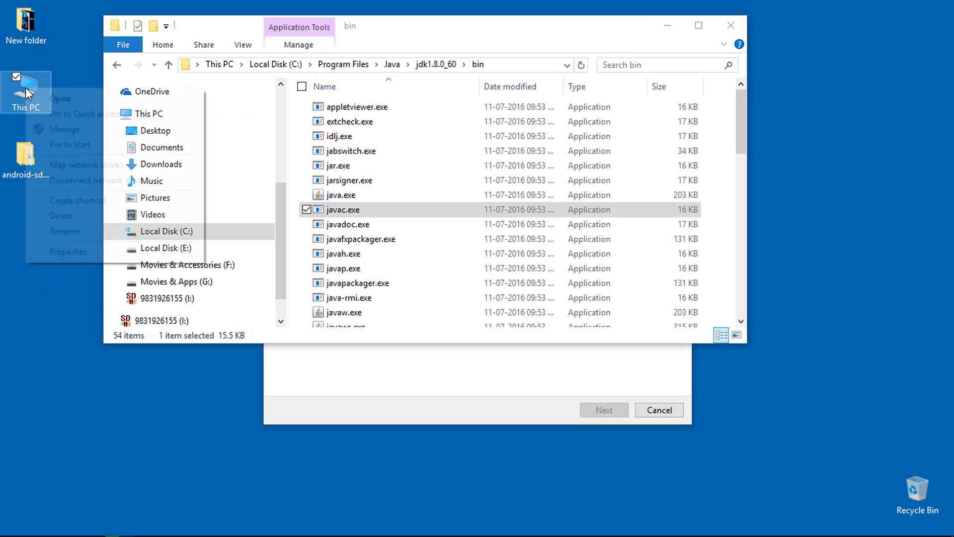
left_click(68, 251)
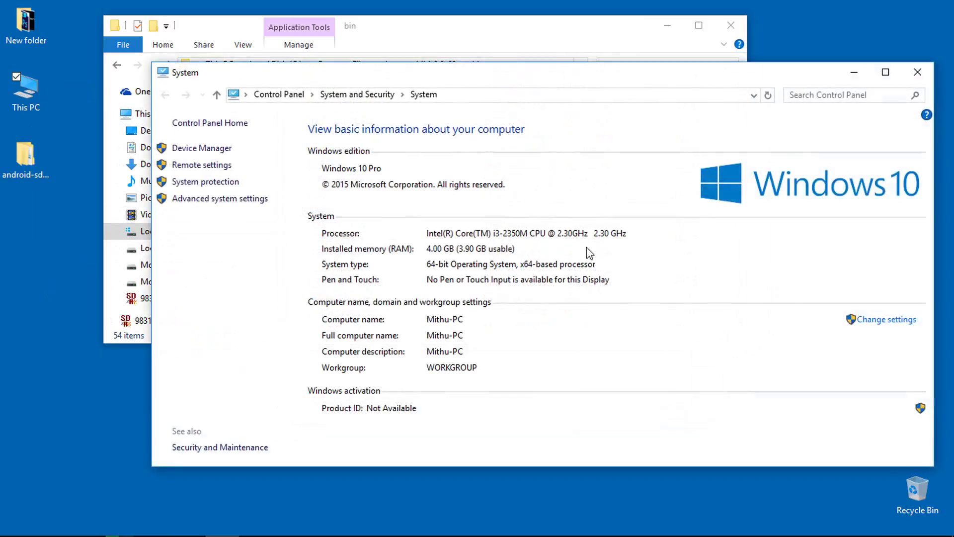
- Open the environment variables from the advanced system settings and review the entries of the user PATH variable
left_click(231, 201)
left_click(288, 328)
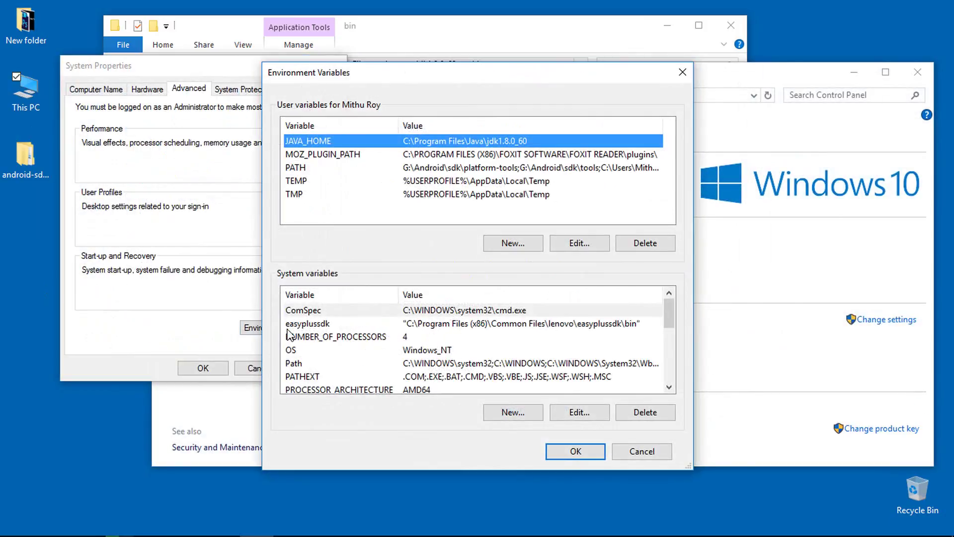
left_click(351, 168)
double_click(394, 170)
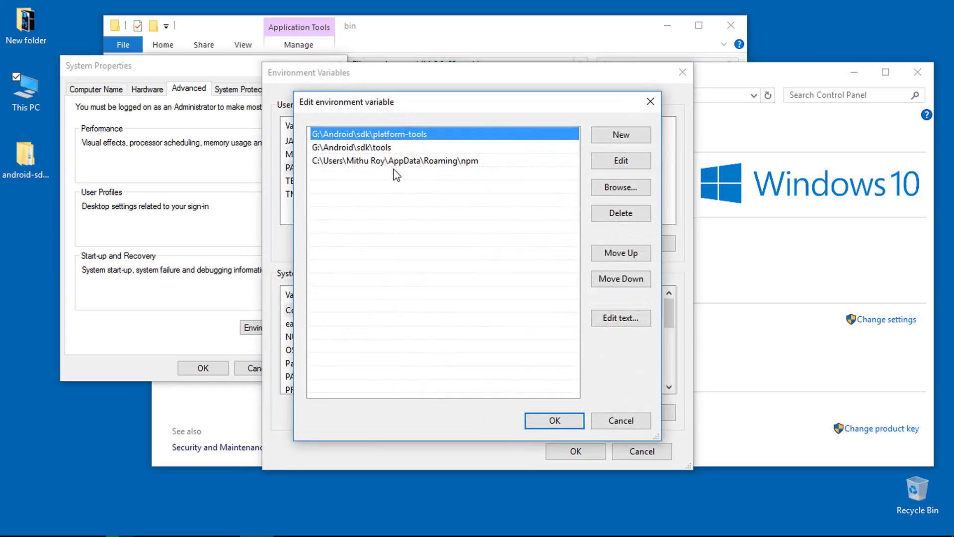
left_click(647, 104)
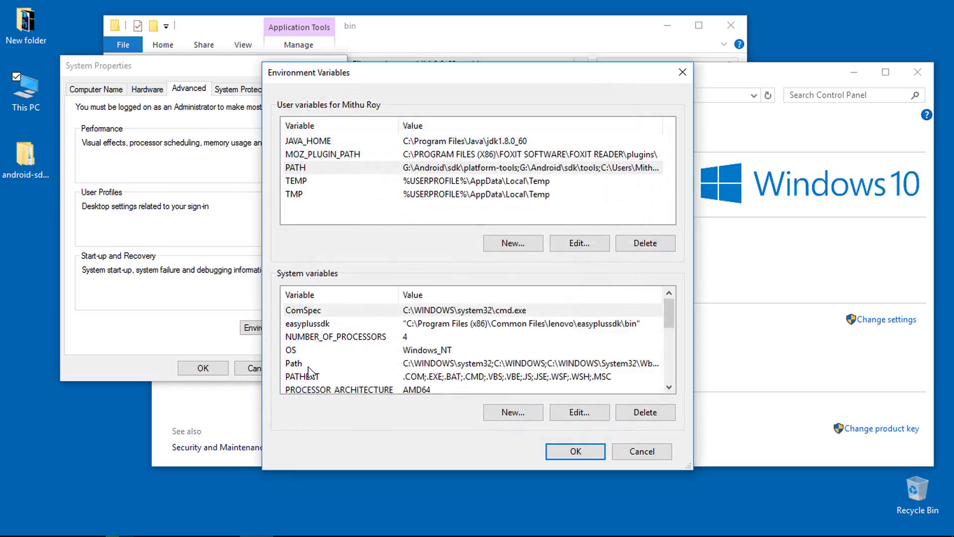
- Open the system Path variable for editing and copy the full path of the JDK's bin folder from File Explorer
double_click(309, 367)
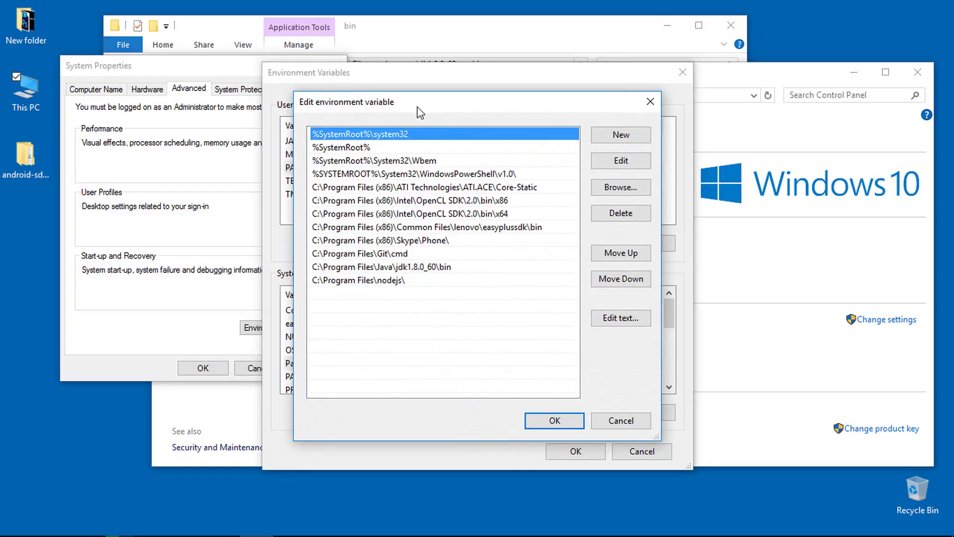
left_click_drag(416, 108, 194, 45)
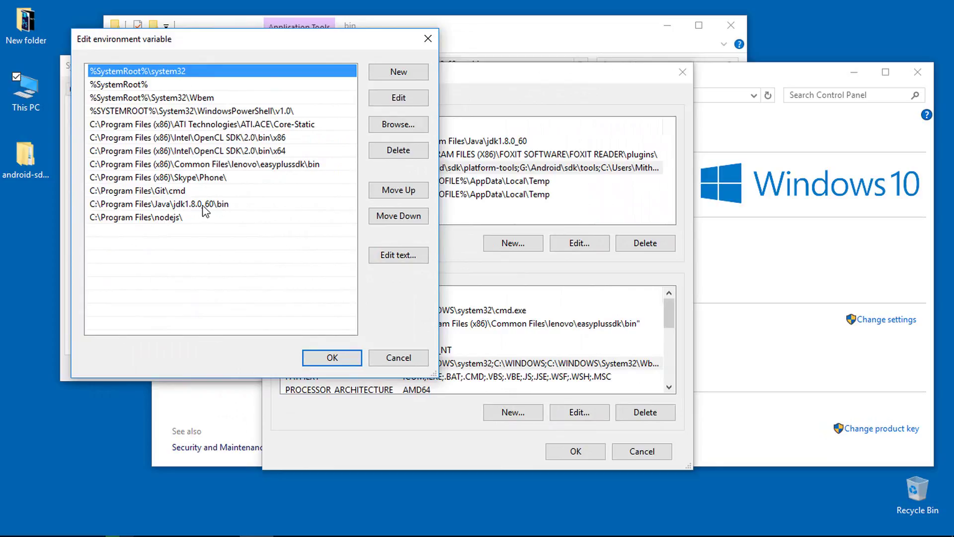
left_click(558, 26)
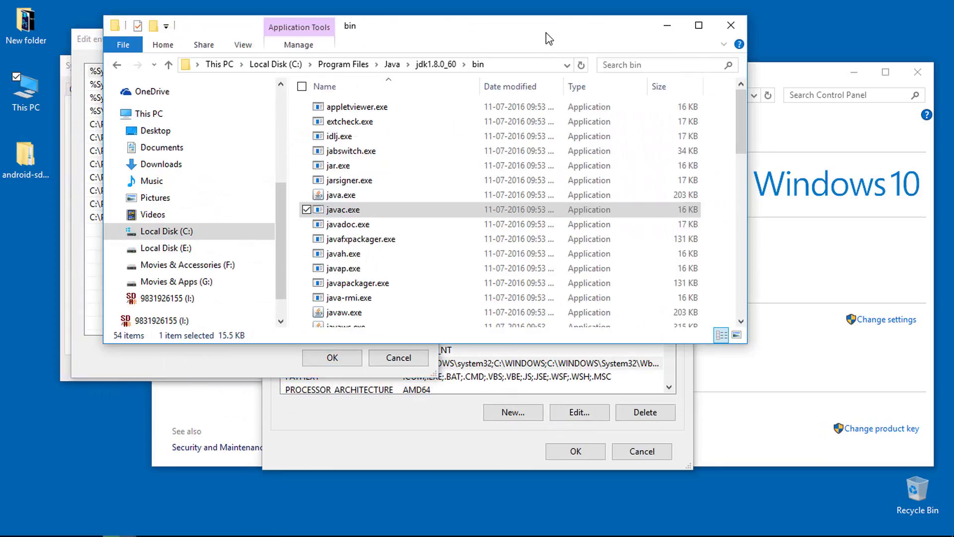
left_click(523, 64)
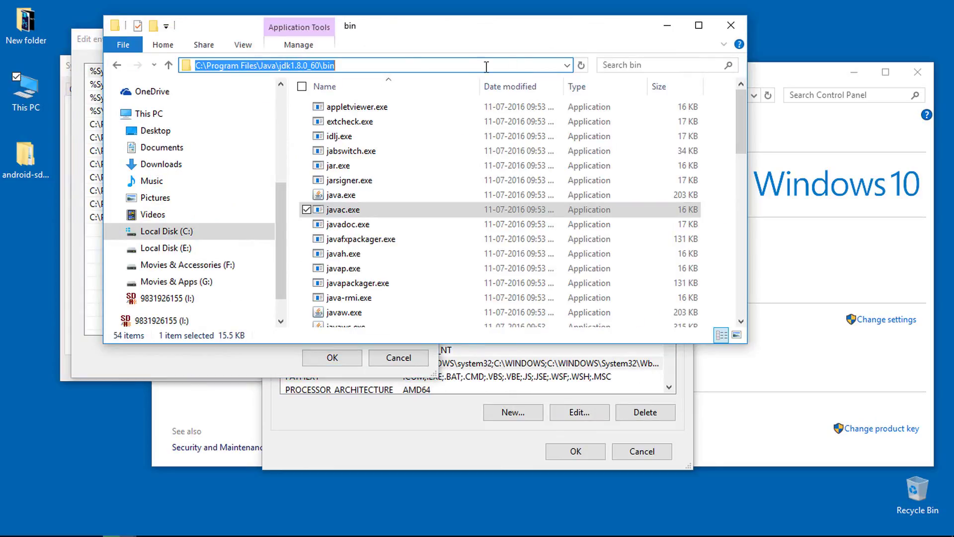
right_click(324, 65)
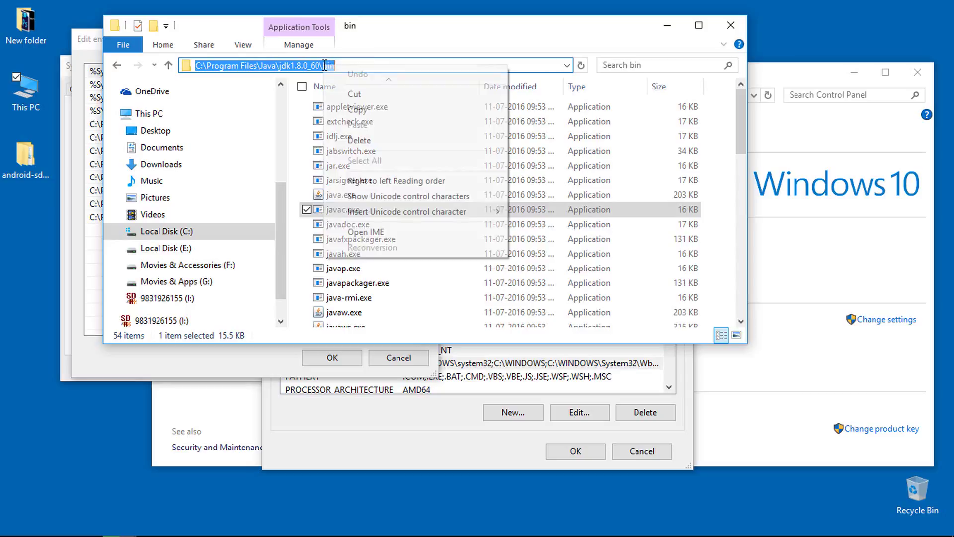
left_click(355, 109)
left_click(668, 24)
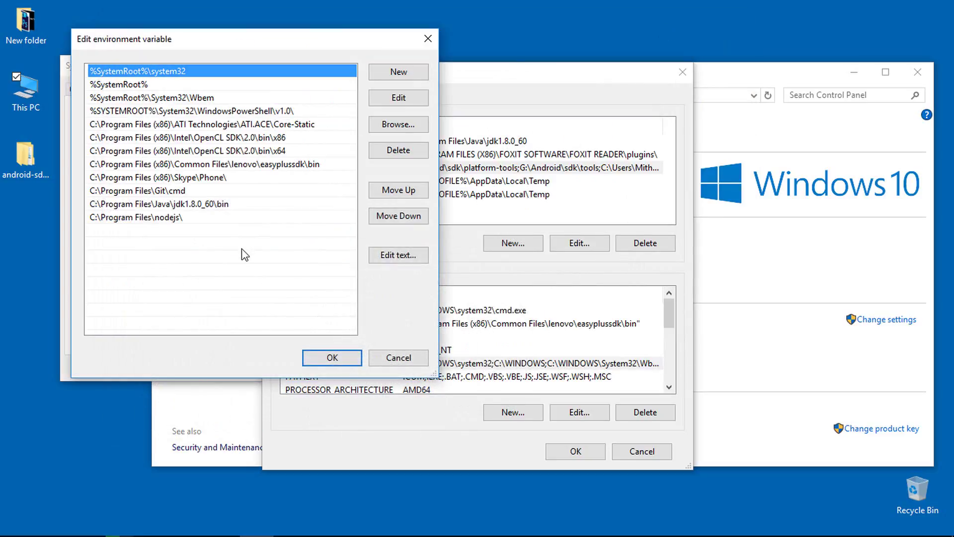
- Add C:\Program Files\Java\jdk1.8.0_60\bin as a new entry at the end of the system Path variable
left_click(398, 72)
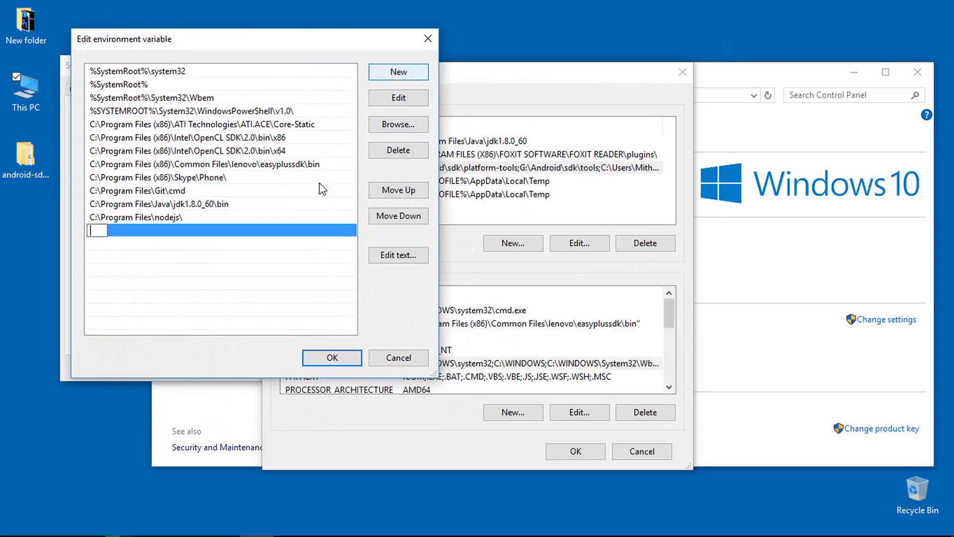
key("ctrl+v")
key("Return")
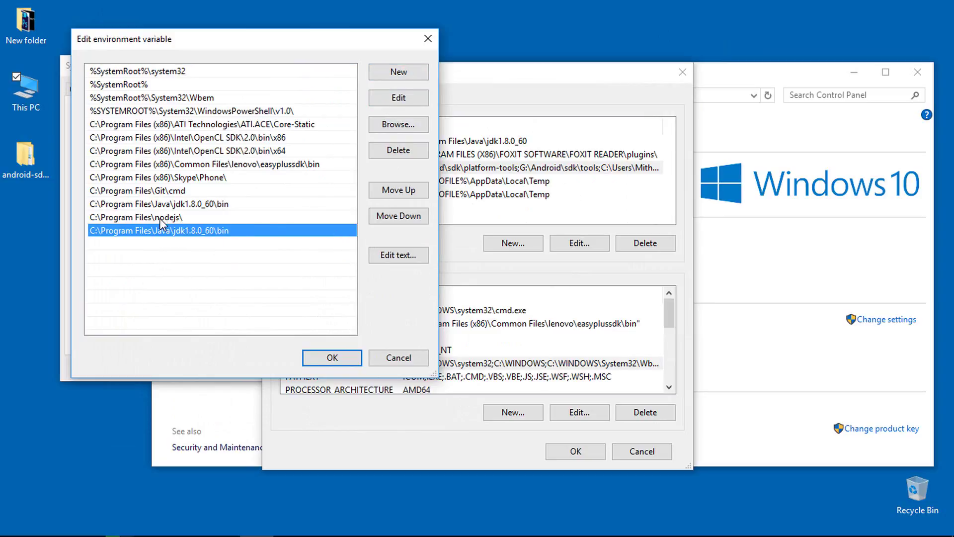
- Delete the duplicate JDK bin entry just added to the system Path, confirm the edit and close the environment variables
left_click(393, 152)
left_click(324, 362)
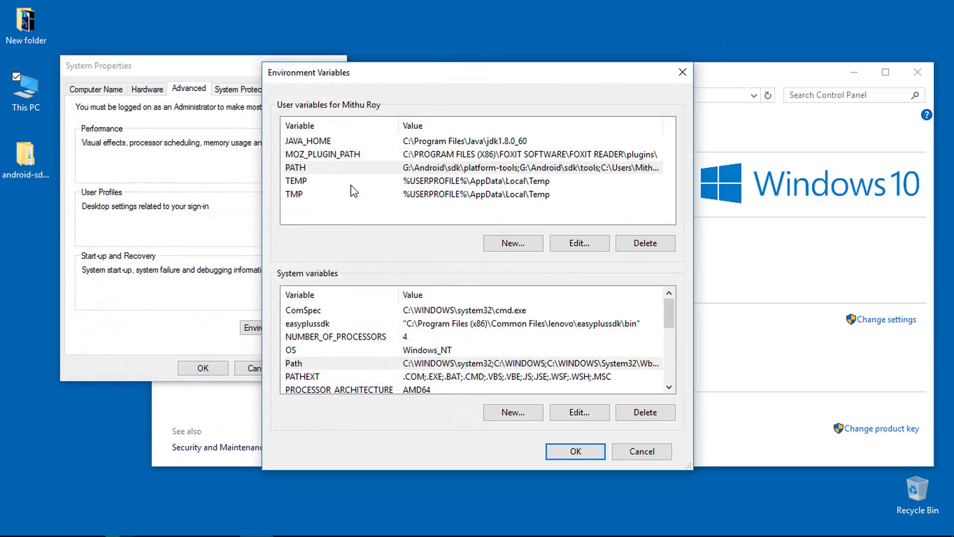
left_click(198, 152)
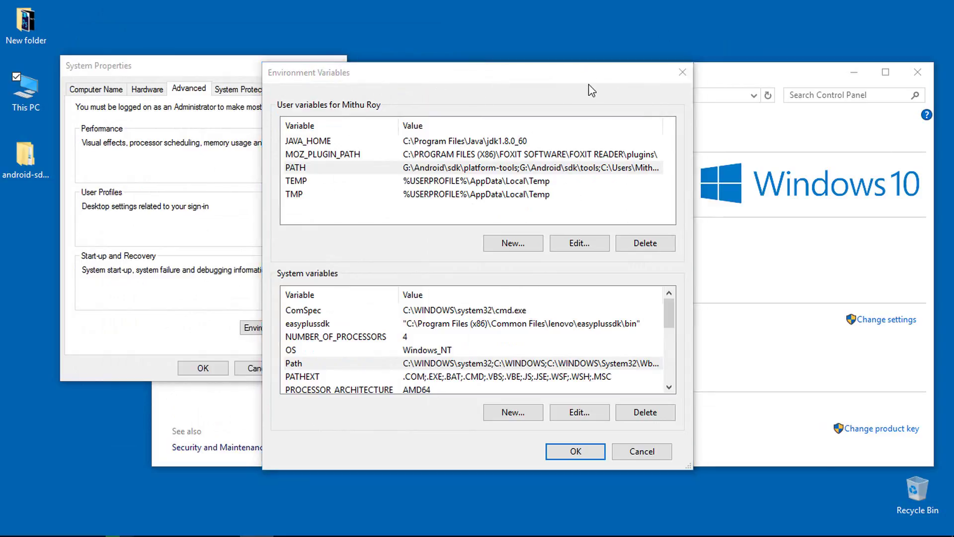
left_click(680, 75)
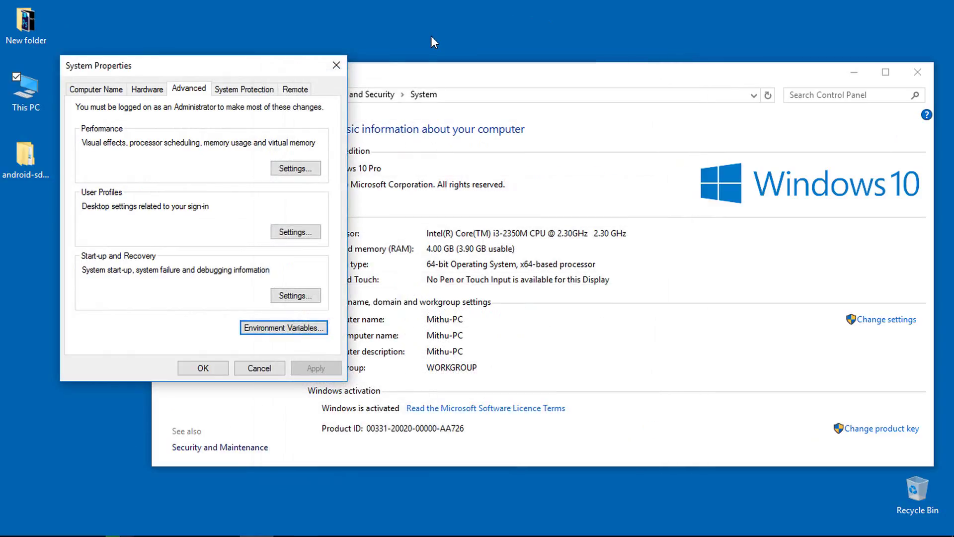
- Find the Run dialog by searching Windows for run, and launch the Command Prompt from it with cmd
key("super+r")
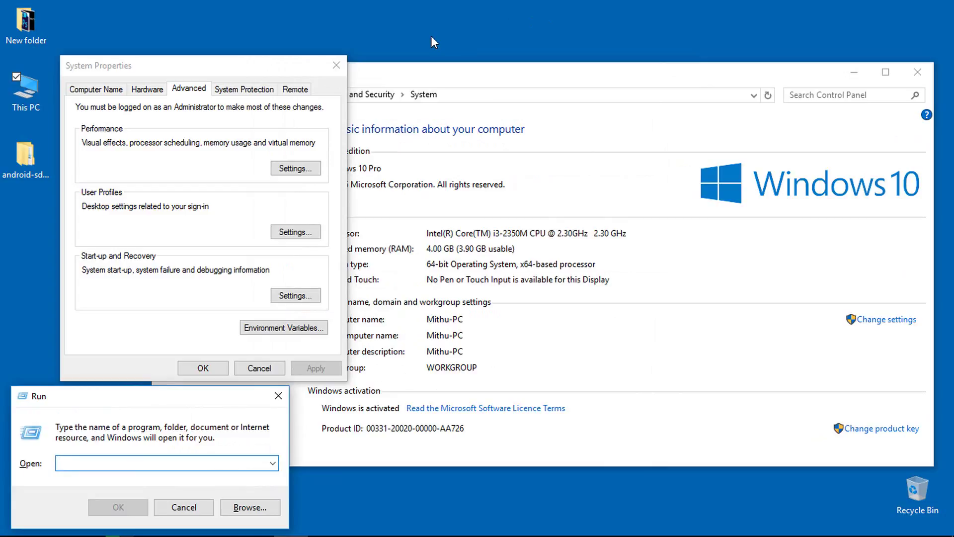
left_click(188, 506)
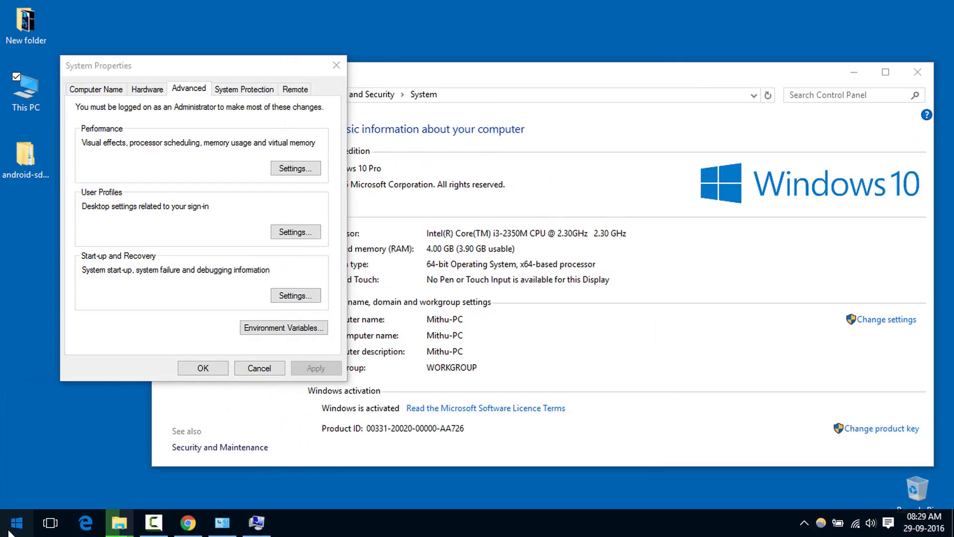
left_click(10, 529)
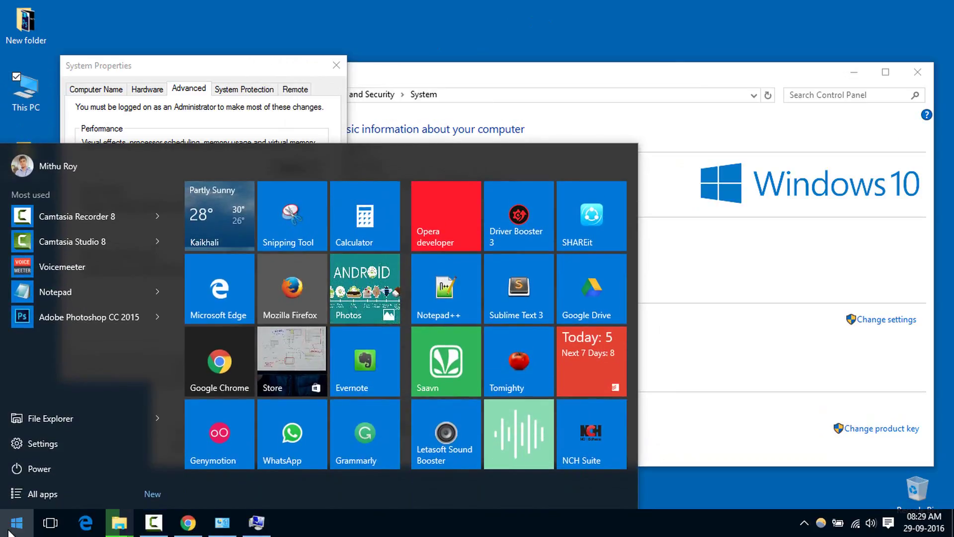
type("run")
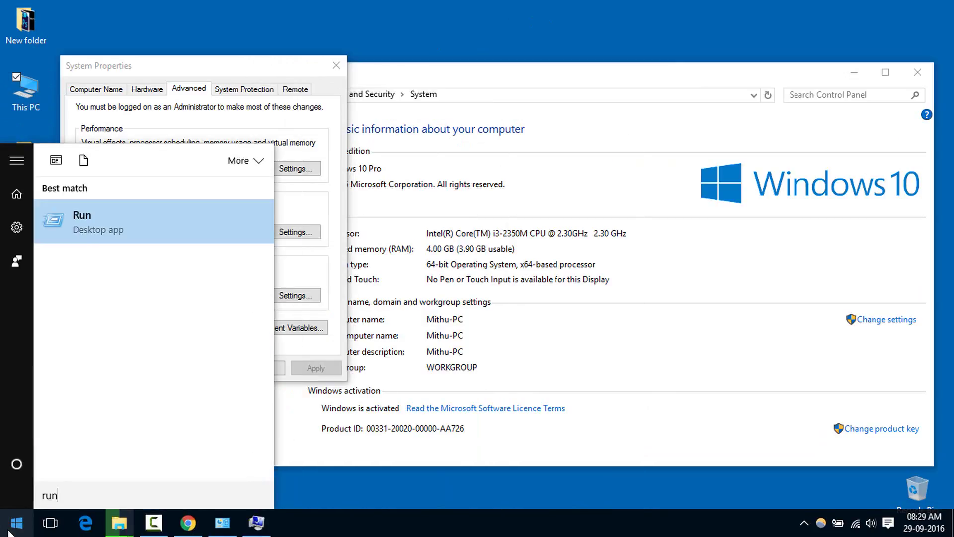
left_click(127, 226)
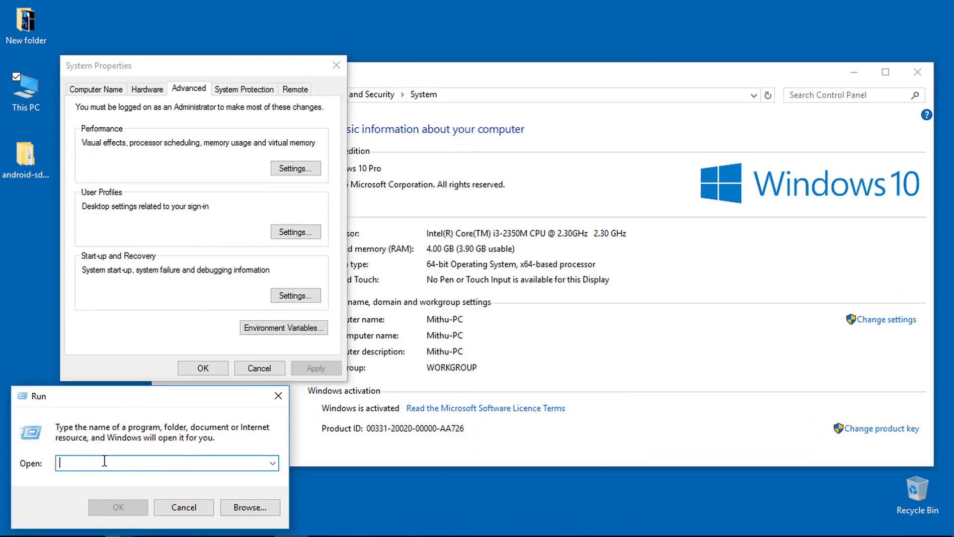
type("cmd")
key("Return")
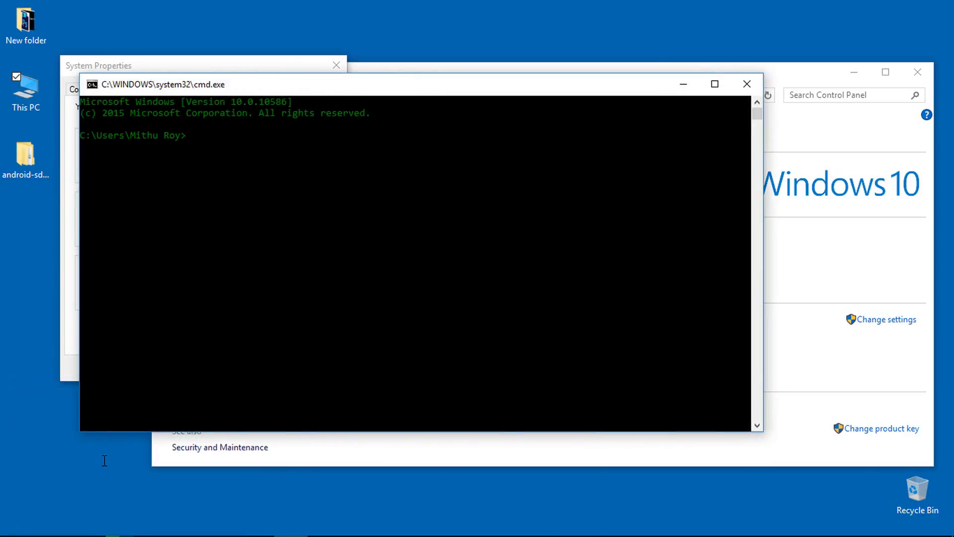
- Run javac in the Command Prompt and look through its output to check that the JDK path works
left_click_drag(251, 88, 279, 85)
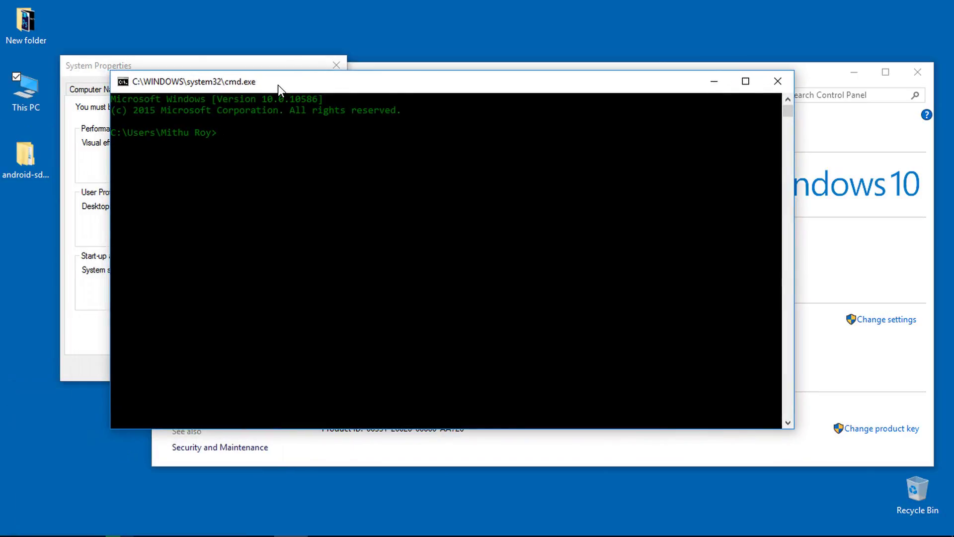
type("javac")
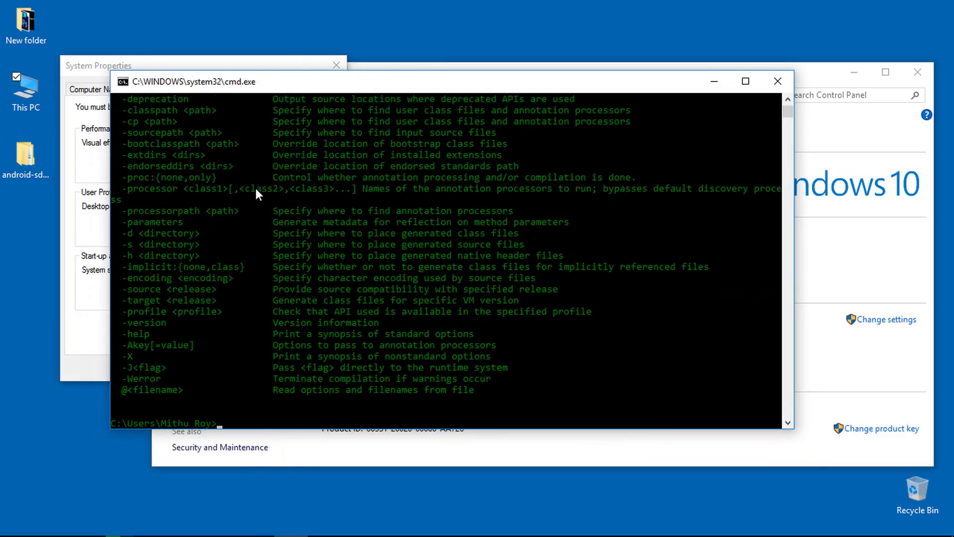
scroll(256, 187, "up", 4)
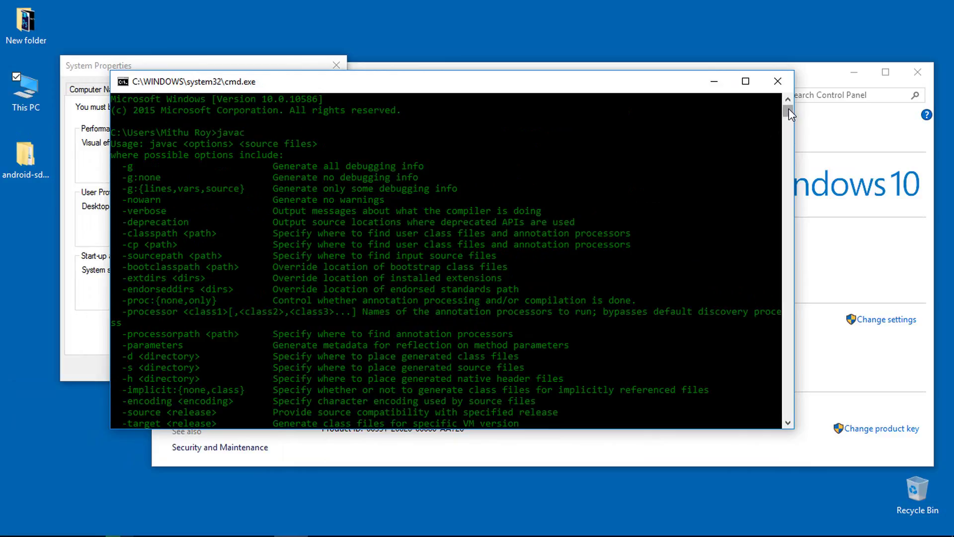
left_click_drag(788, 108, 788, 109)
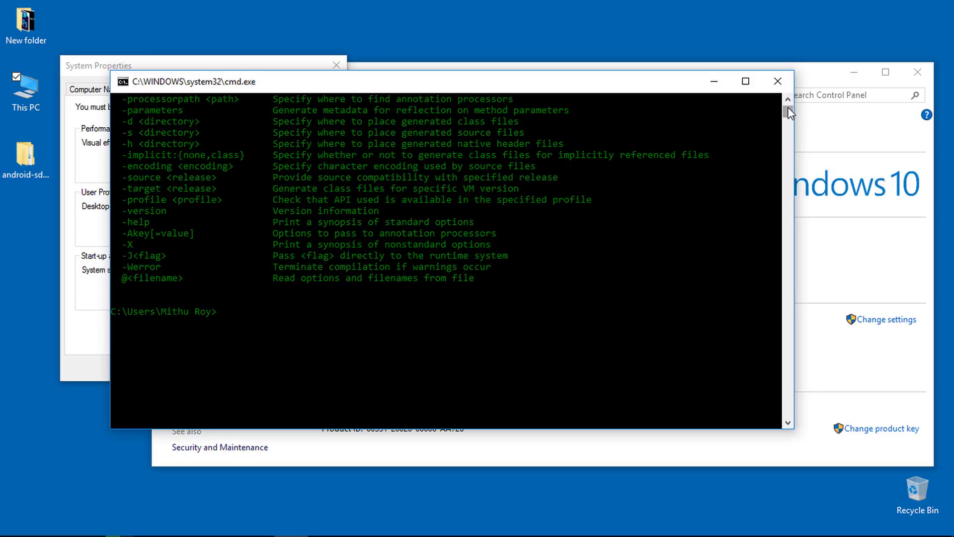
left_click_drag(788, 106, 788, 105)
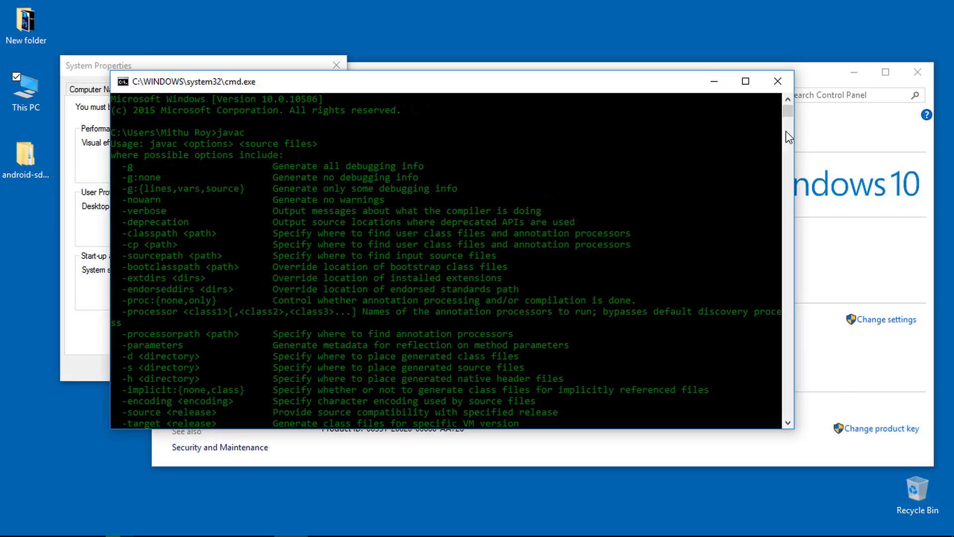
- Close the Command Prompt, System Properties and System windows, and return to the SDK extraction progress
left_click(777, 86)
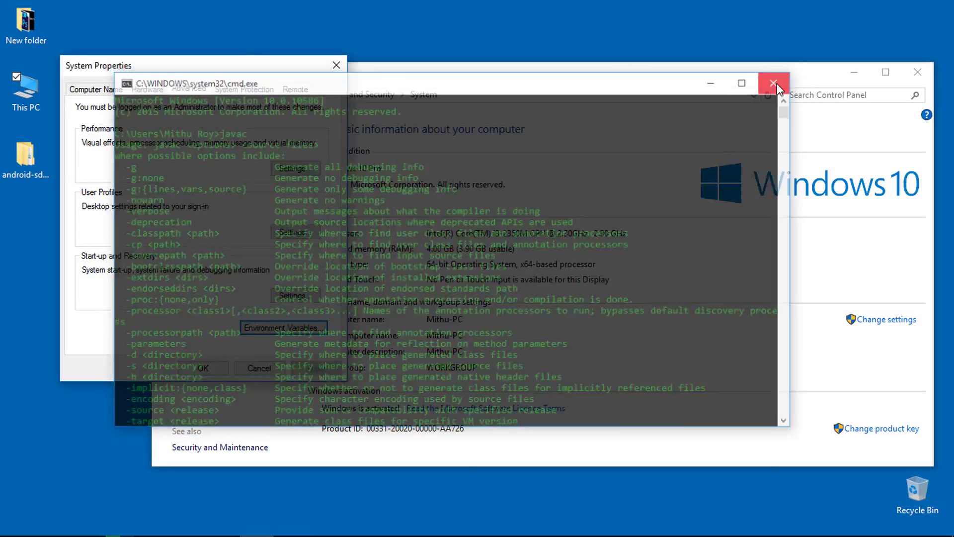
left_click(336, 65)
left_click_drag(461, 75, 370, 63)
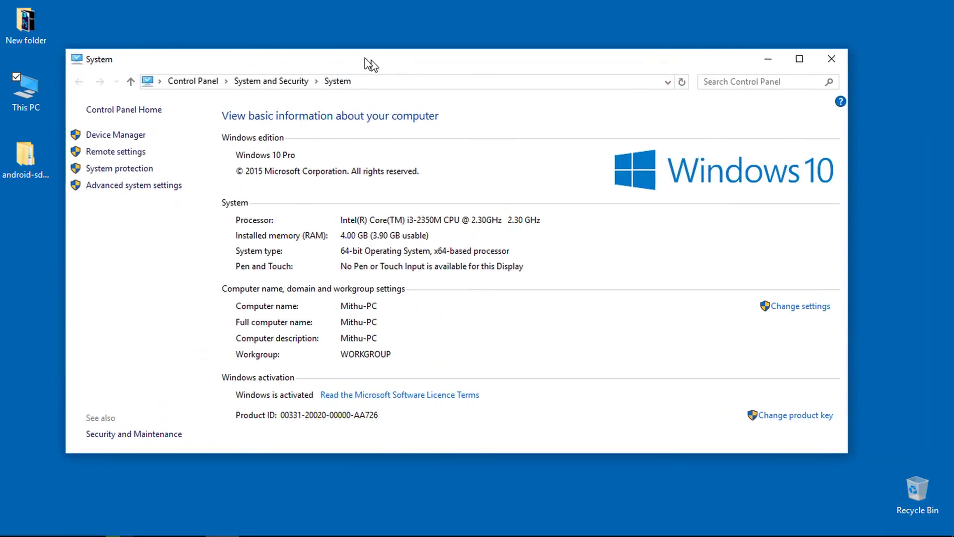
left_click(831, 58)
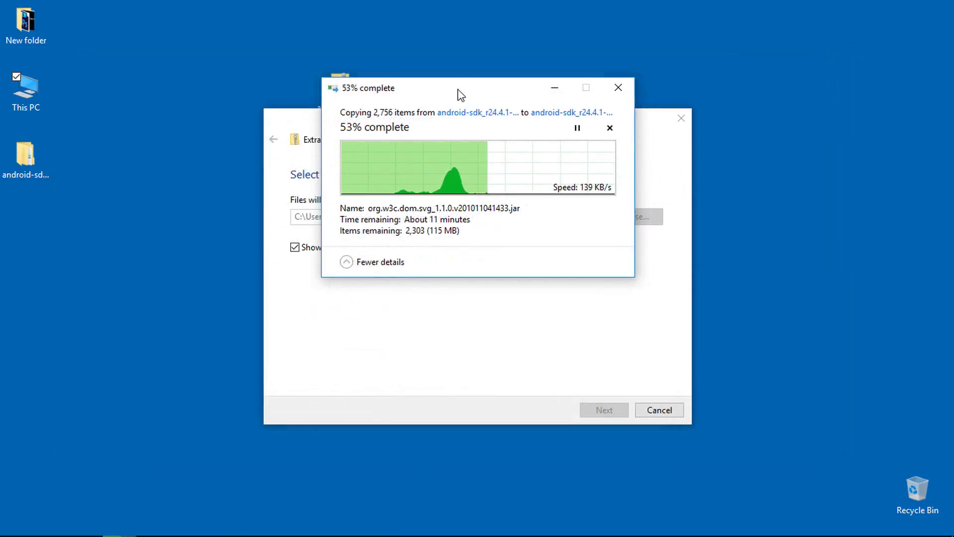
left_click_drag(438, 94, 481, 86)
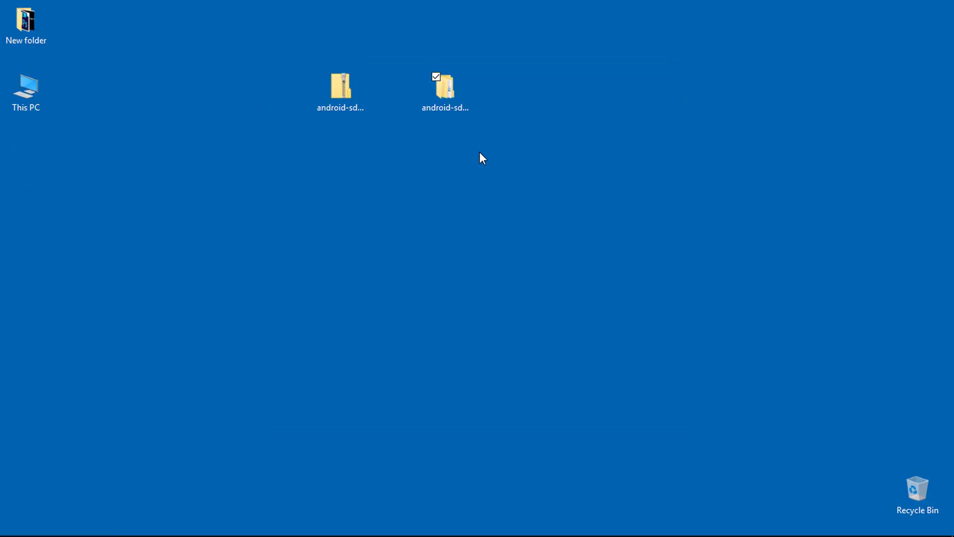
- Open the extracted android-sdk_r24.4.1-windows folder on the desktop and go into its android-sdk-windows subfolder
double_click(448, 100)
double_click(406, 147)
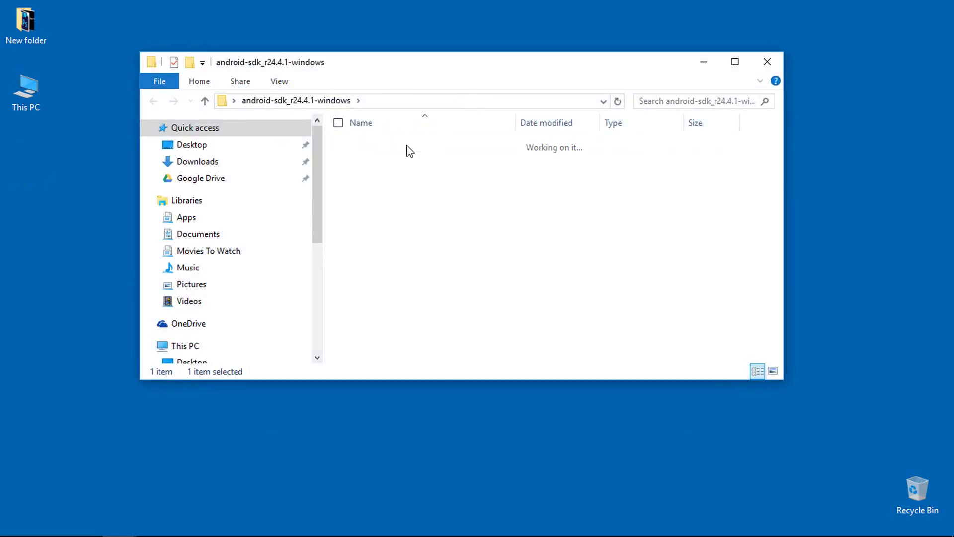
left_click_drag(383, 70, 341, 40)
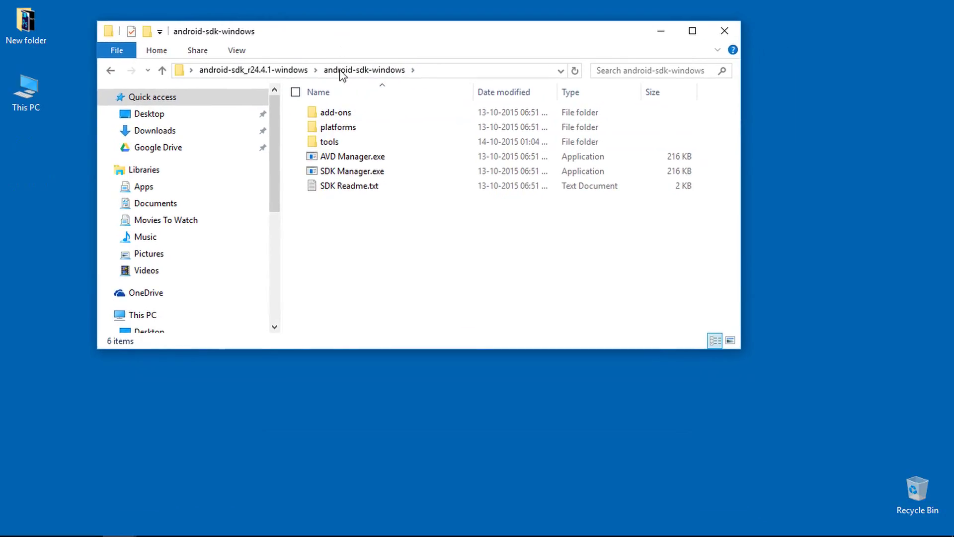
- Look inside the add-ons and platforms folders of the SDK, and open the tools folder
double_click(338, 115)
key("BackSpace")
key("Down")
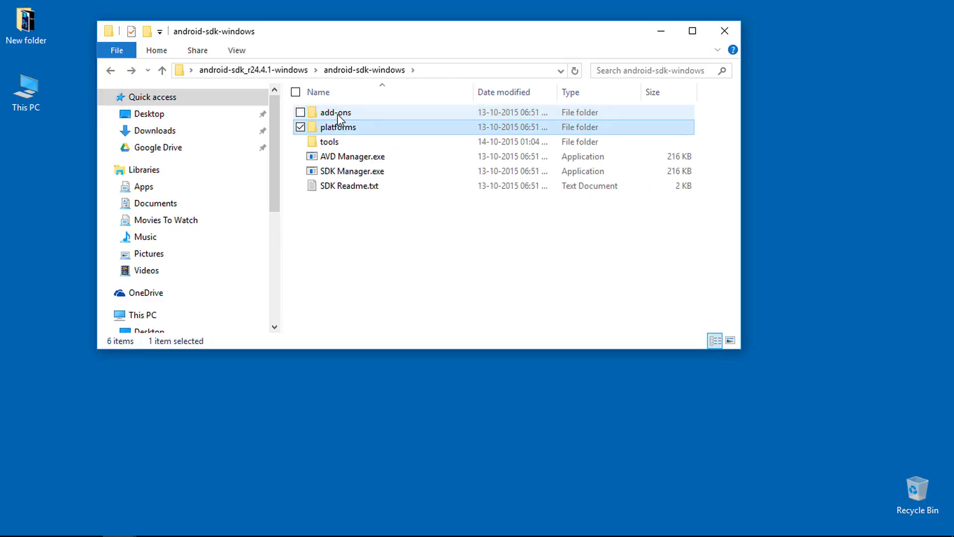
key("Return")
key("BackSpace")
key("Down")
key("Return")
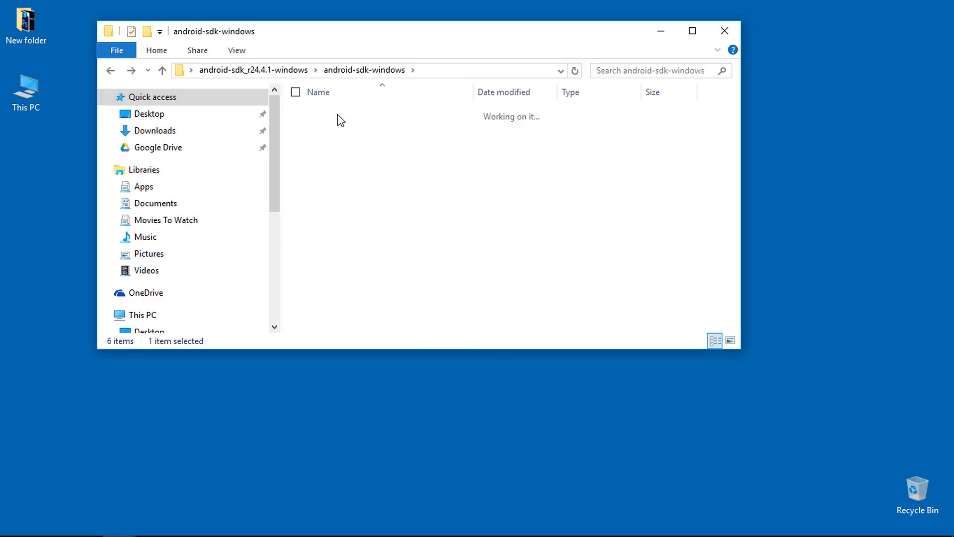
- Go through the list of subfolders and files in the SDK's tools folder and back up again
key("Down")
key("Down")
key("Down")
key("Down")
key("Down")
key("Down")
key("Down")
key("Down")
key("Down")
key("Down")
key("Down")
key("Down")
key("Down")
key("Down")
key("Down")
key("Down")
key("Down")
key("Down")
key("Down")
key("Down")
key("Down")
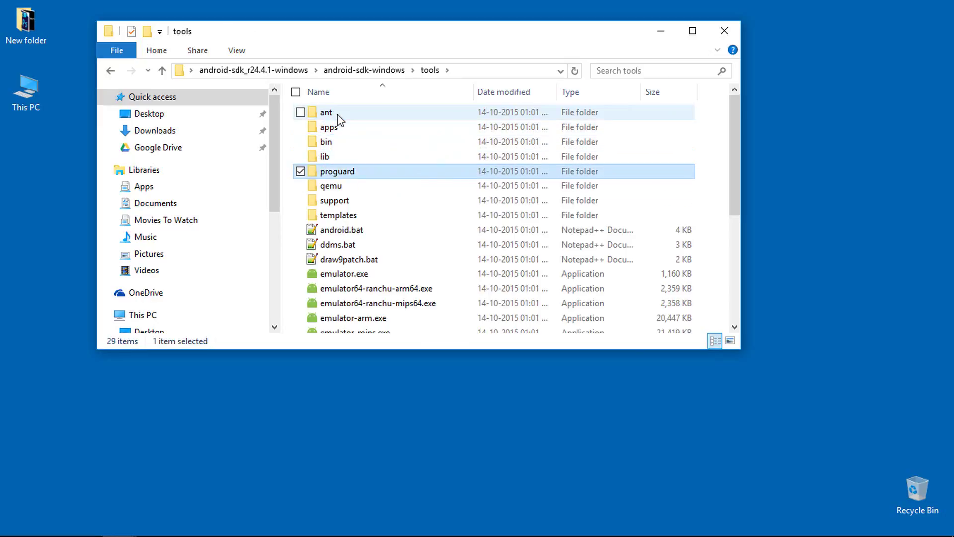
key("Up")
key("Up")
key("Up")
key("Up")
key("Up")
key("Up")
key("Up")
key("Up")
key("Up")
key("Up")
key("Up")
key("Up")
key("Up")
key("Up")
key("Up")
key("Up")
key("Up")
key("Up")
key("Up")
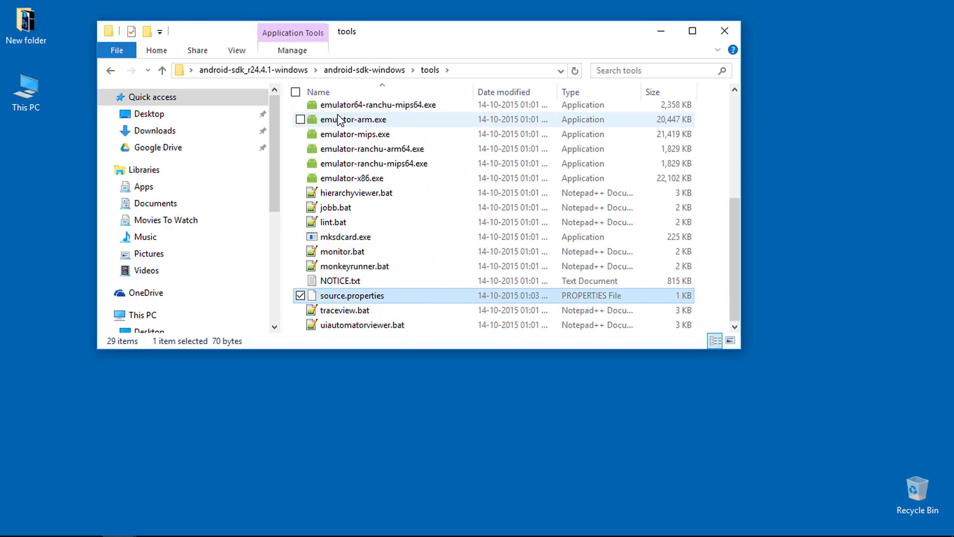
- Go through the emulator executables, batch files and subfolders listed in the SDK's tools folder
key("Down")
key("Down")
key("Down")
key("Down")
key("Down")
key("Down")
key("Down")
key("Down")
key("Down")
key("Down")
key("Down")
key("Down")
key("Down")
key("Down")
key("Down")
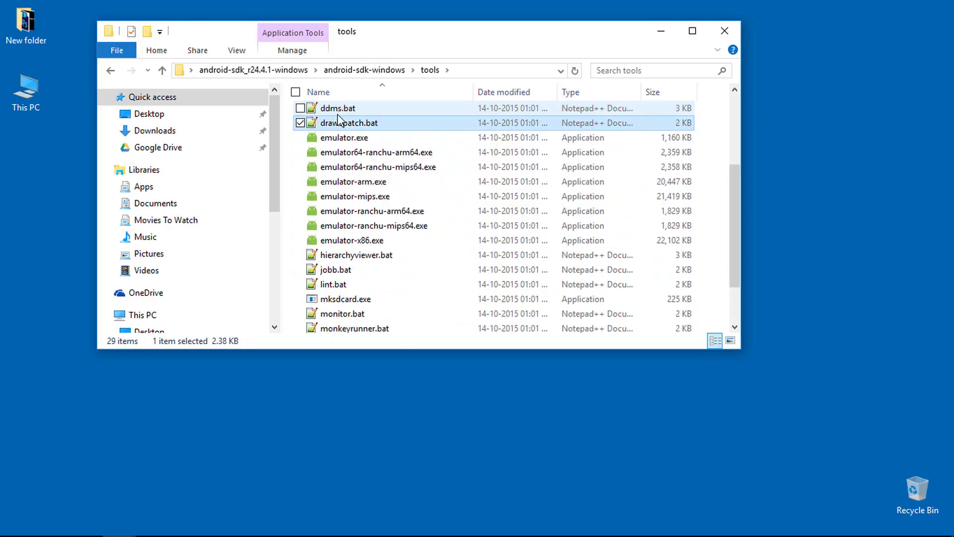
key("Up")
key("Up")
key("Up")
key("Up")
key("Up")
key("Up")
key("Up")
key("Up")
key("Up")
key("Up")
key("Up")
key("Up")
key("Up")
key("Up")
key("Up")
key("Up")
key("Up")
key("Up")
key("Up")
key("Up")
key("Up")
key("Up")
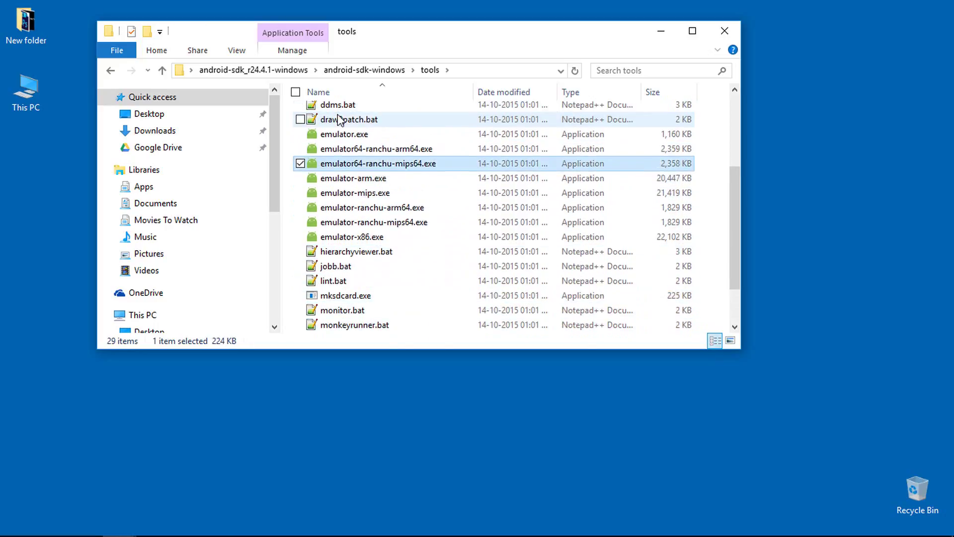
key("Down")
key("Down")
key("Down")
key("Down")
key("Down")
key("Down")
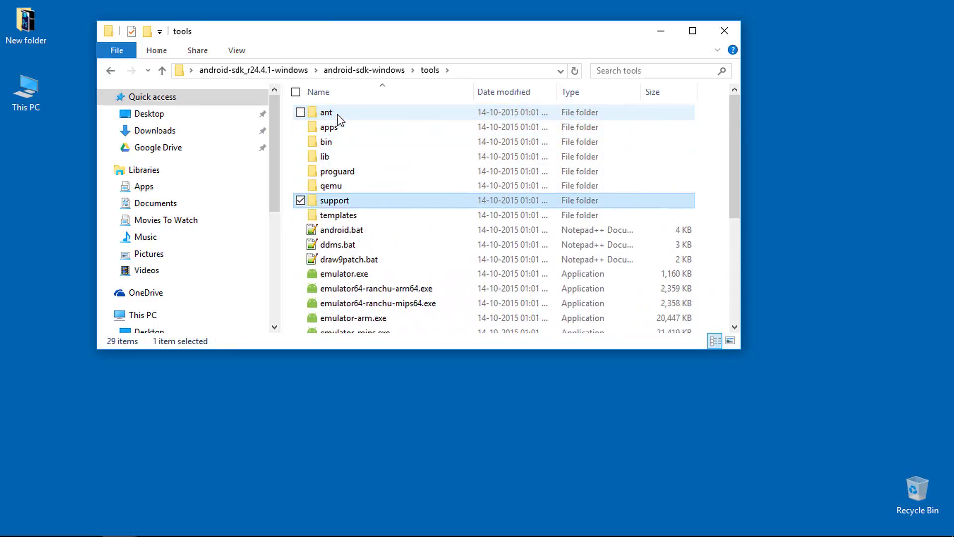
- Look inside the proguard subfolder of tools and return to the tools folder
key("Up")
key("Up")
key("Return")
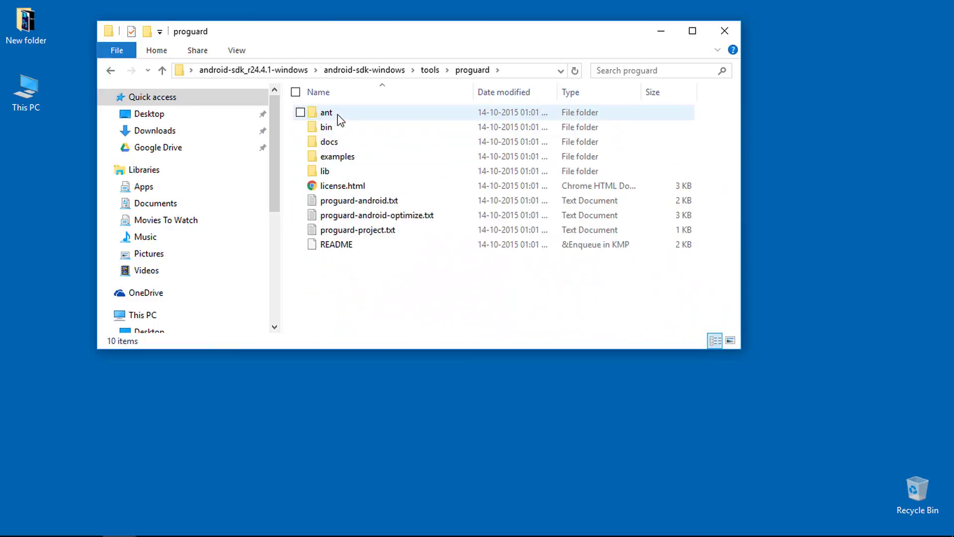
key("Down")
key("Down")
key("Down")
key("Down")
key("BackSpace")
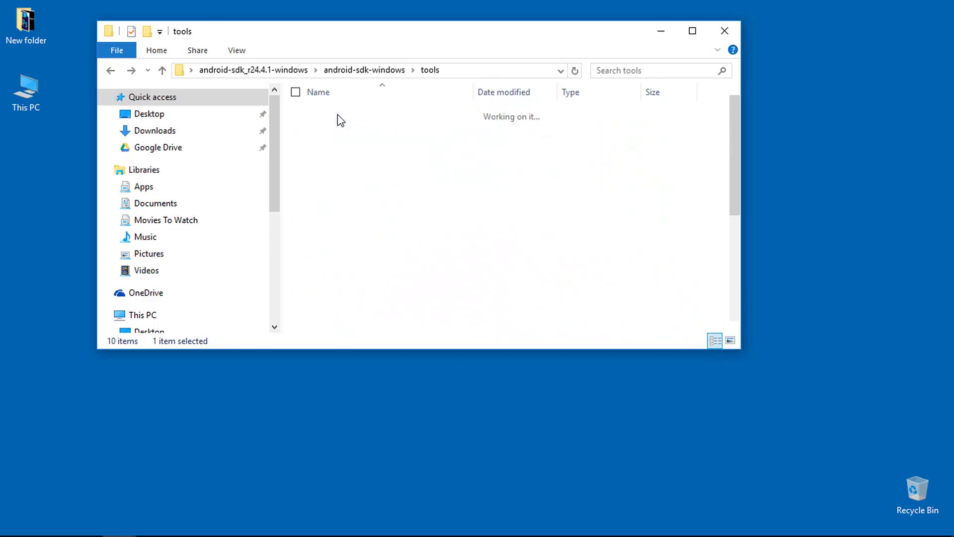
- Return to the android-sdk-windows folder and go through its AVD Manager, SDK Manager, tools and platforms entries
key("BackSpace")
key("Down")
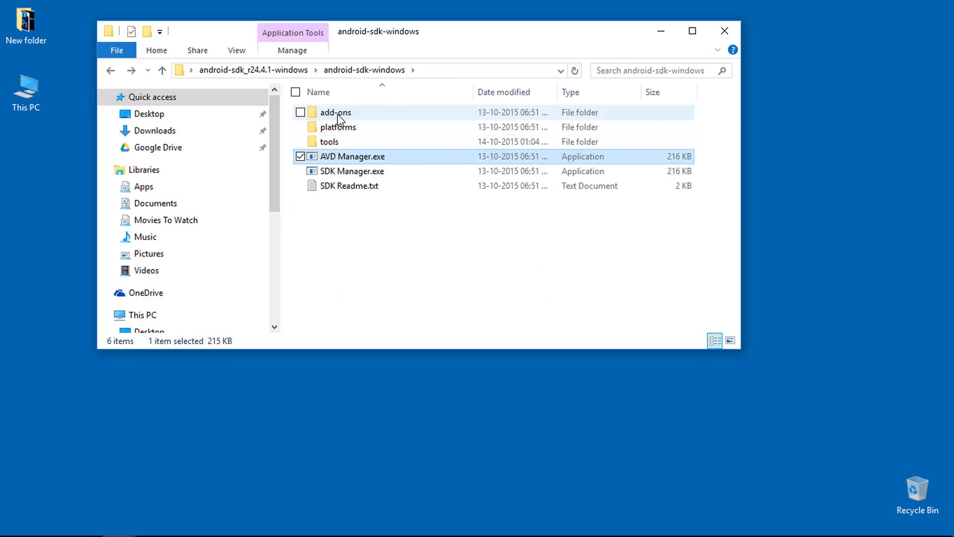
key("Down")
key("Down")
key("Up")
key("Up")
key("Up")
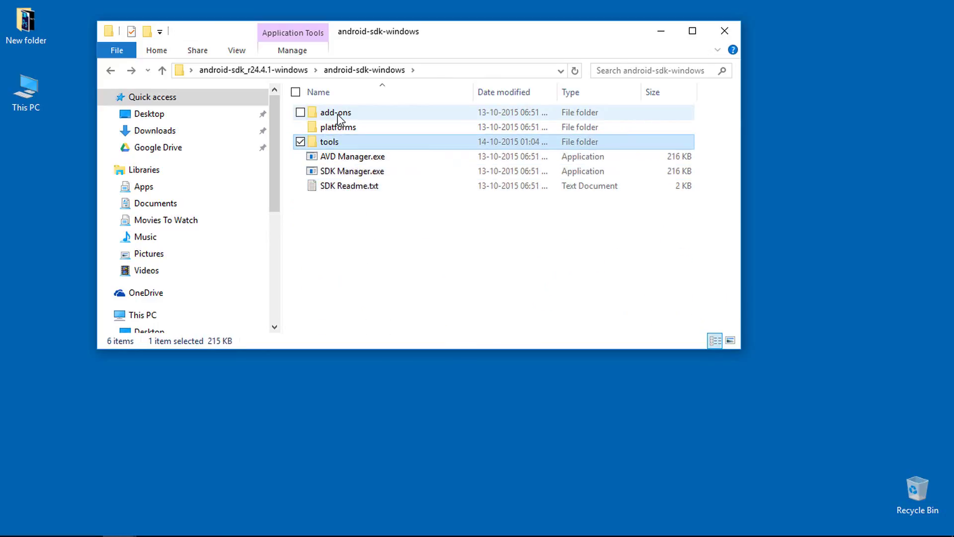
key("Up")
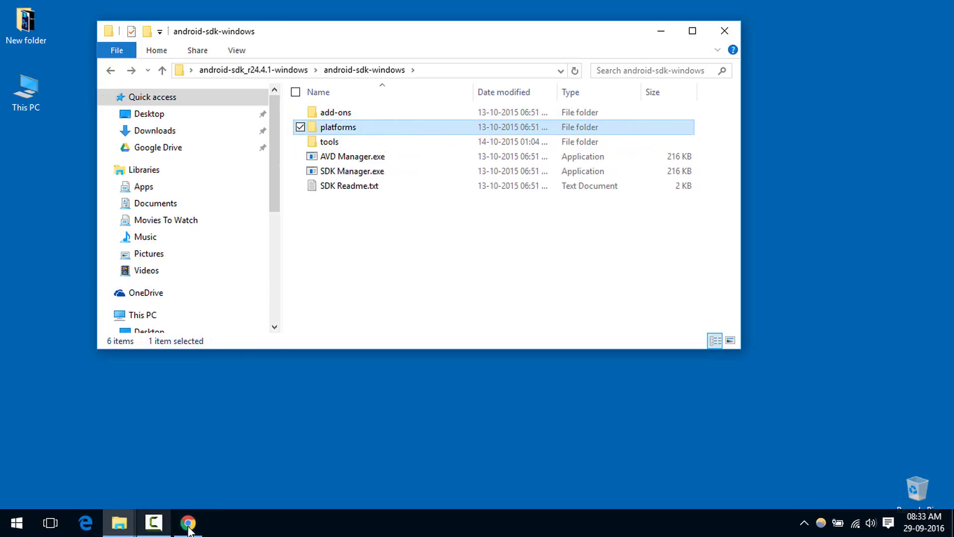
- Switch to Chrome, maximize it and look over the Android Studio download page, including the command line tools section
left_click(189, 529)
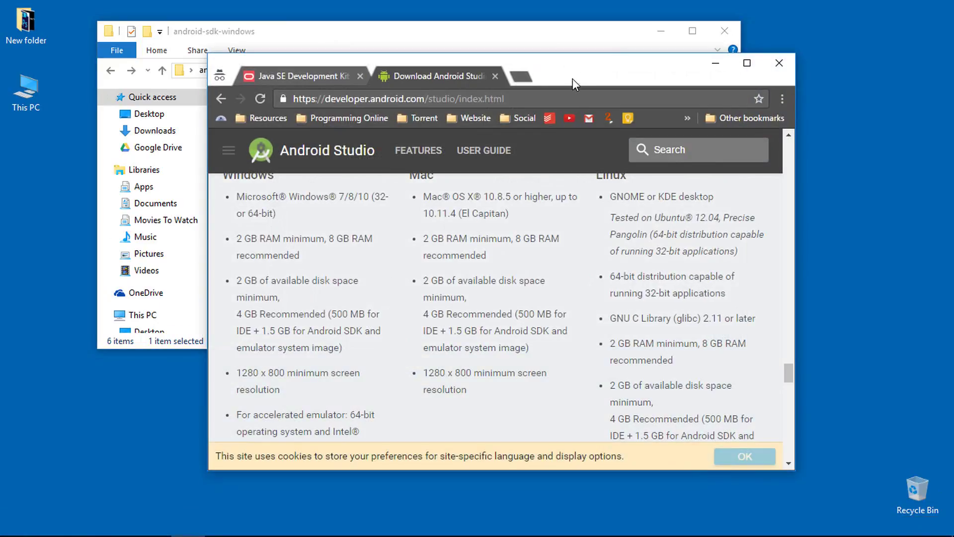
double_click(572, 78)
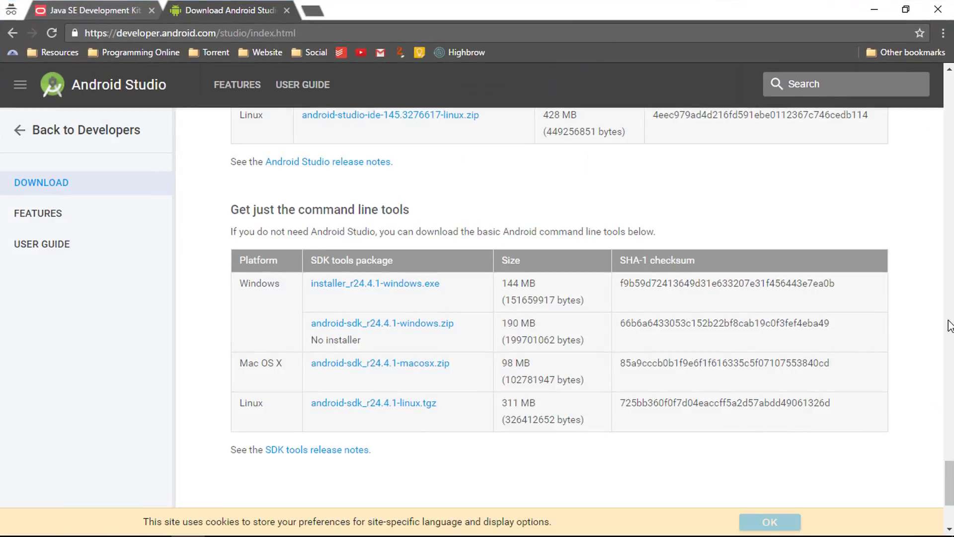
scroll(950, 326, "up", 15)
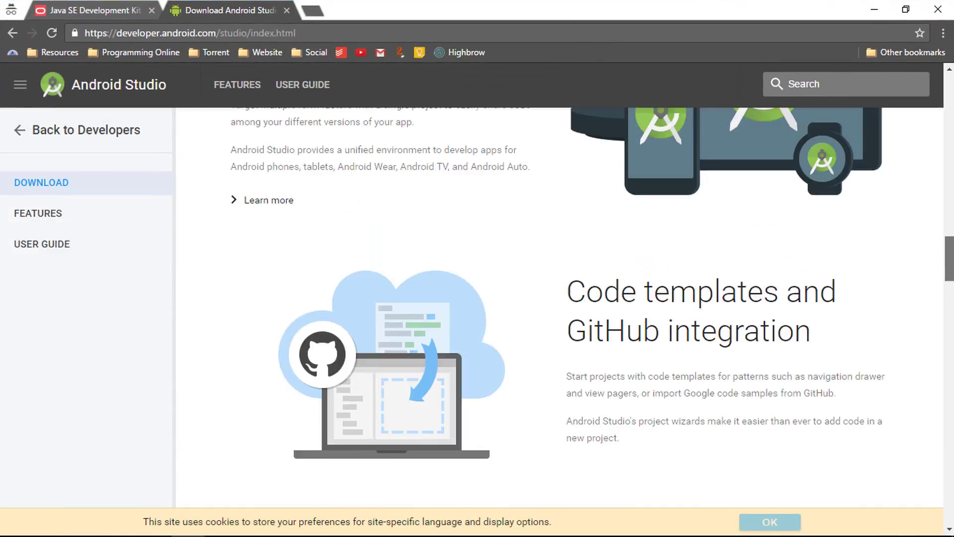
scroll(950, 147, "up", 15)
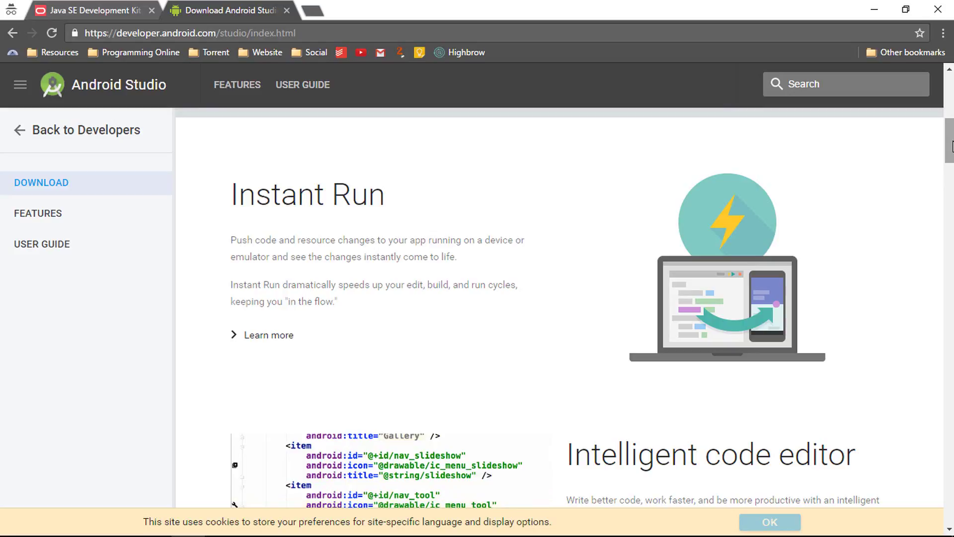
- Open the %appdata% location through Run and look in the Local folder under AppData
key("super+r")
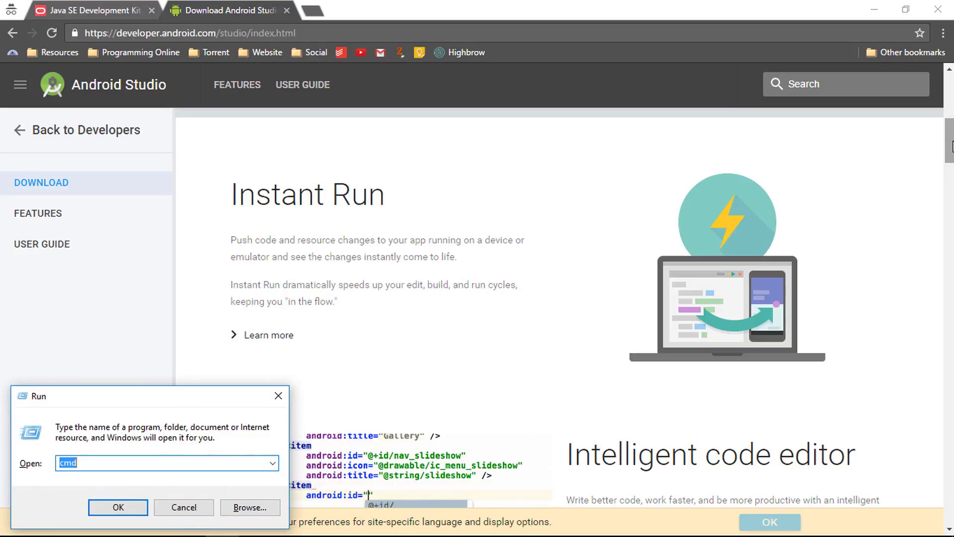
type("%")
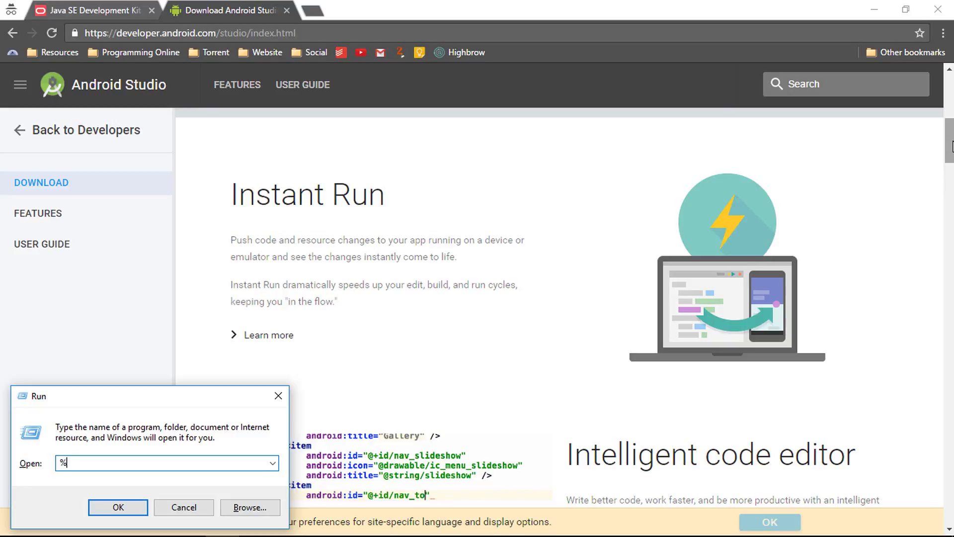
type("appdata%")
key("Return")
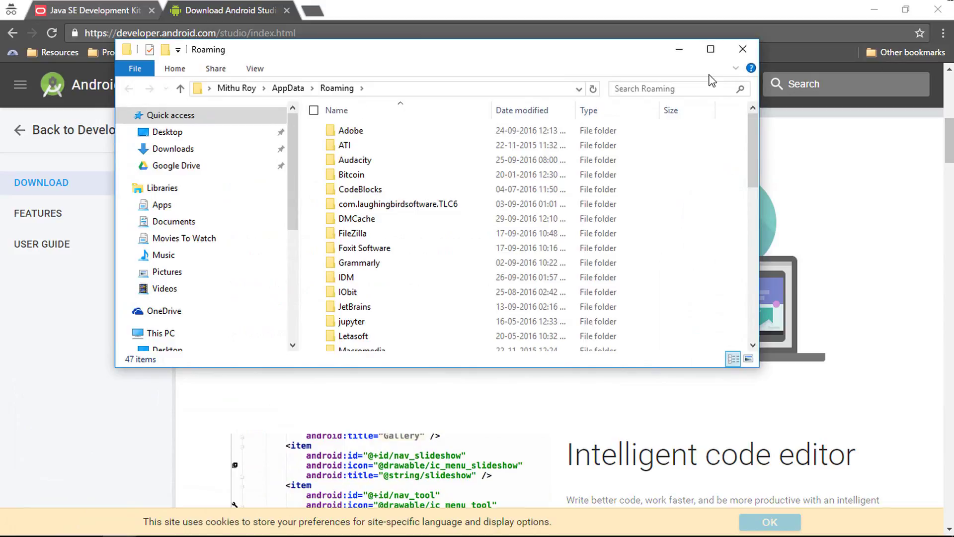
left_click(288, 90)
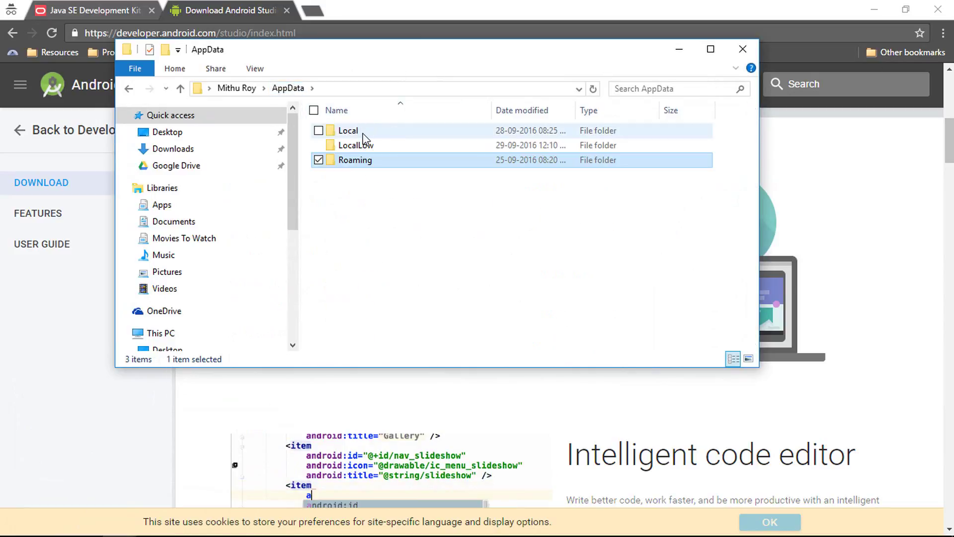
double_click(363, 131)
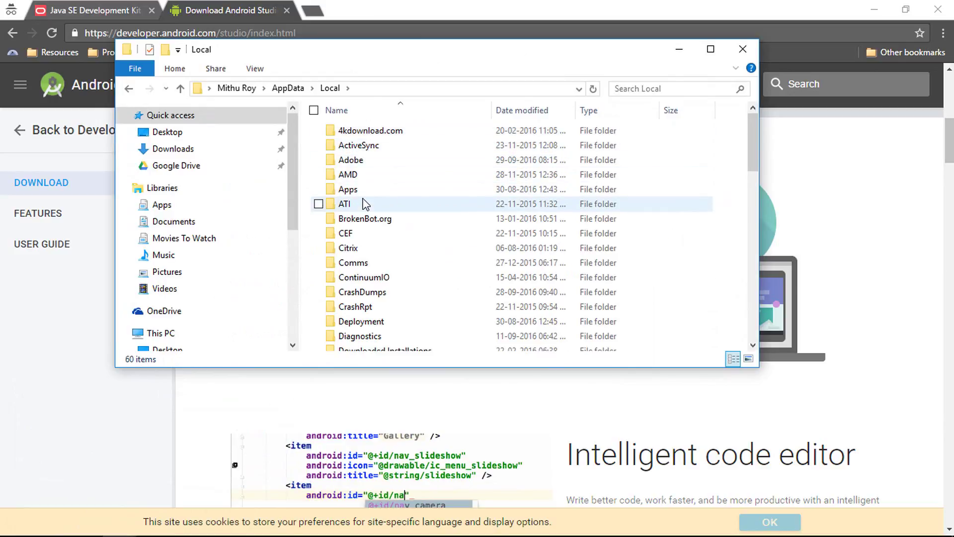
left_click(362, 174)
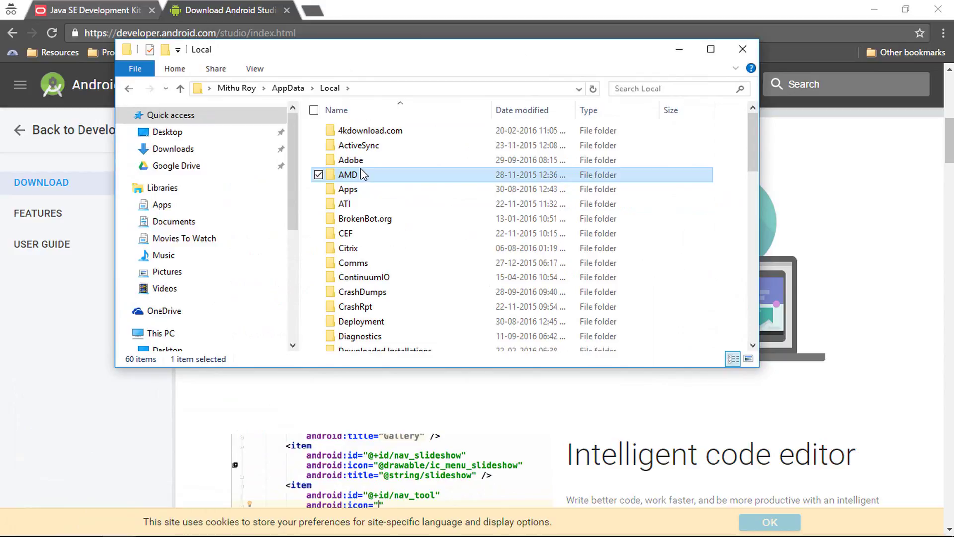
left_click(365, 189)
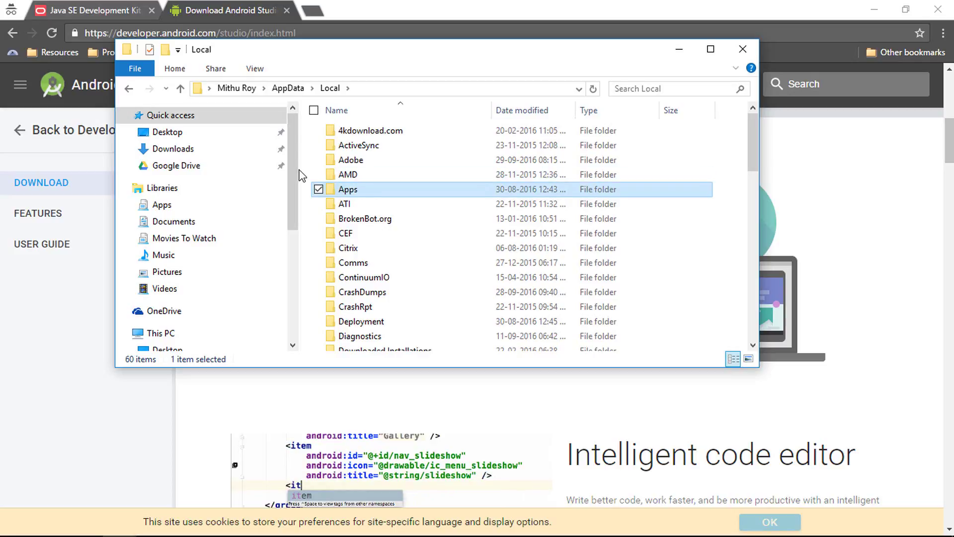
- Open the sdk folder inside the Android folder on the Movies & Apps (G:) drive
left_click_drag(294, 160, 299, 286)
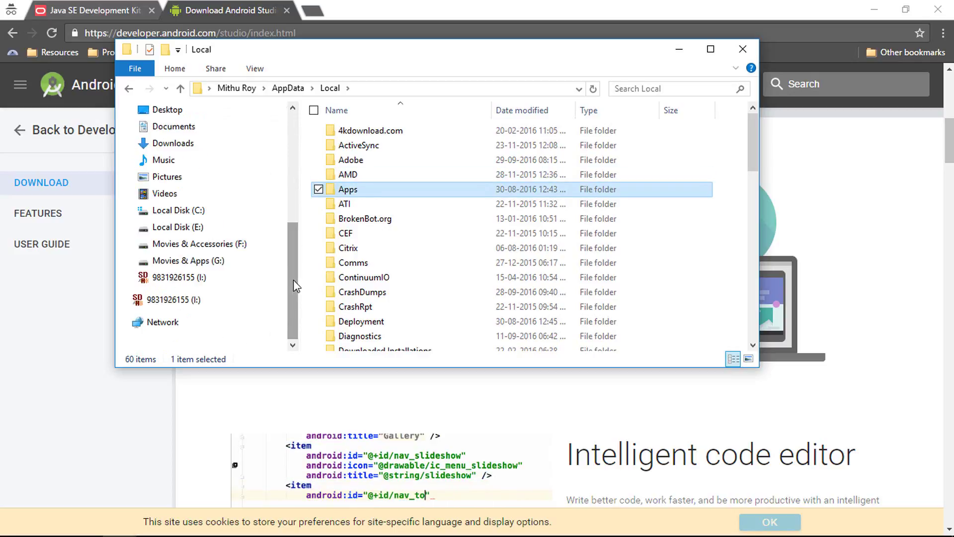
left_click(211, 263)
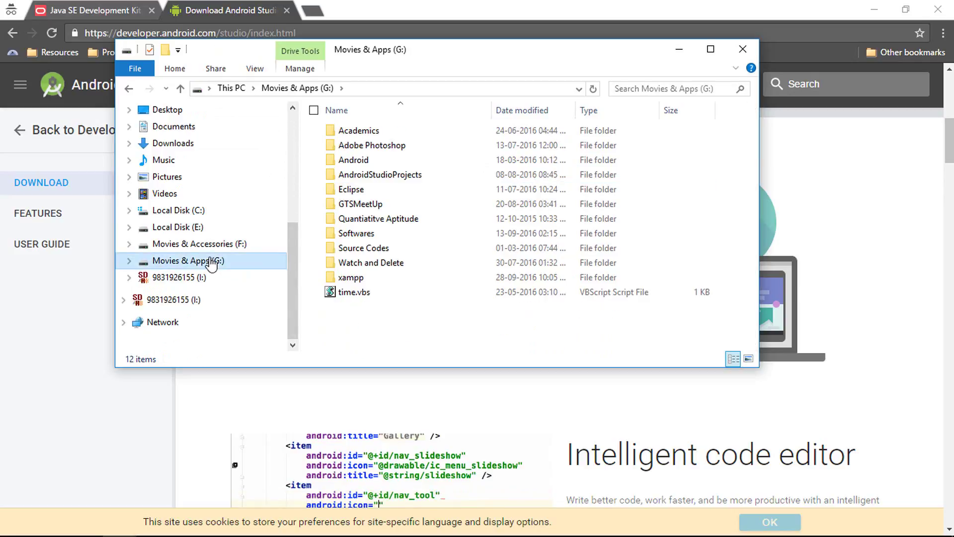
double_click(374, 158)
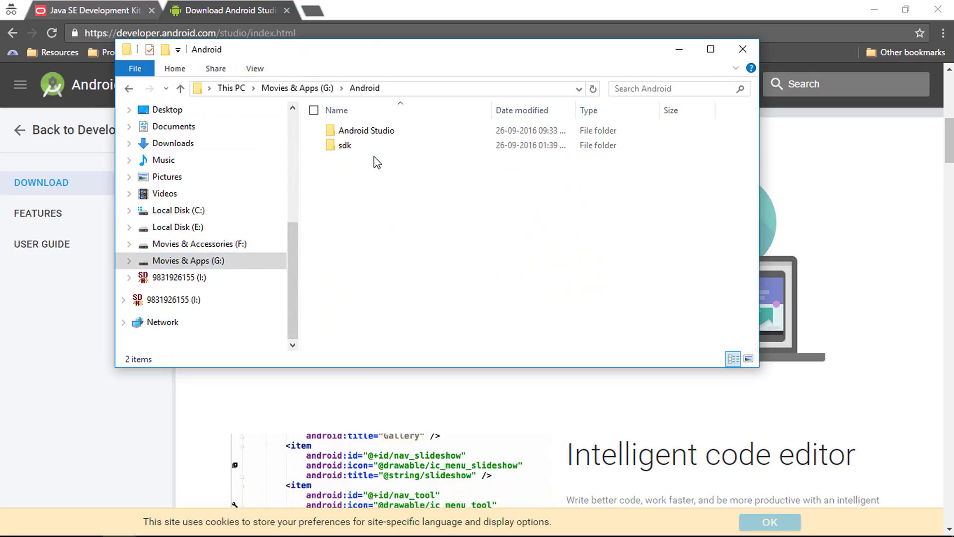
double_click(345, 147)
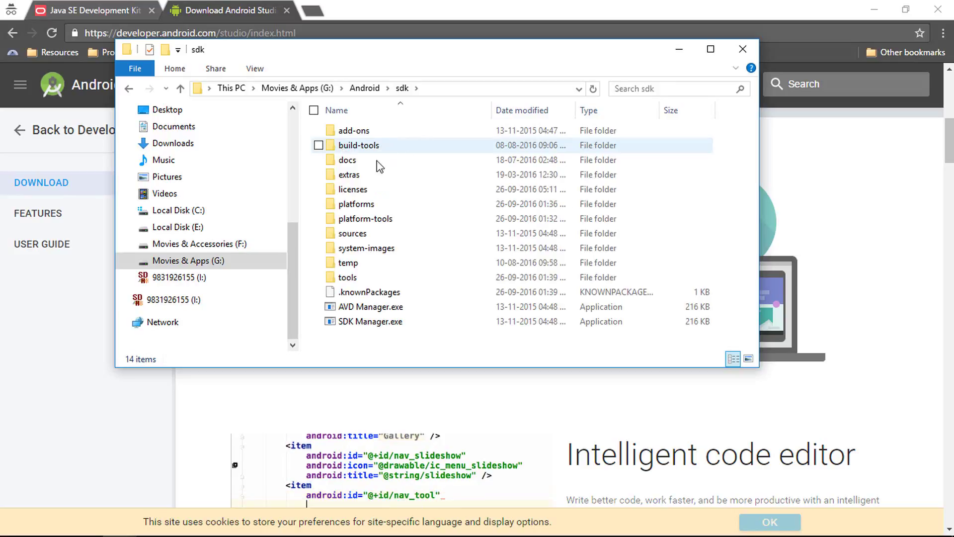
- Look inside the platform-tools folder, select adb.exe and return to the sdk folder
double_click(361, 222)
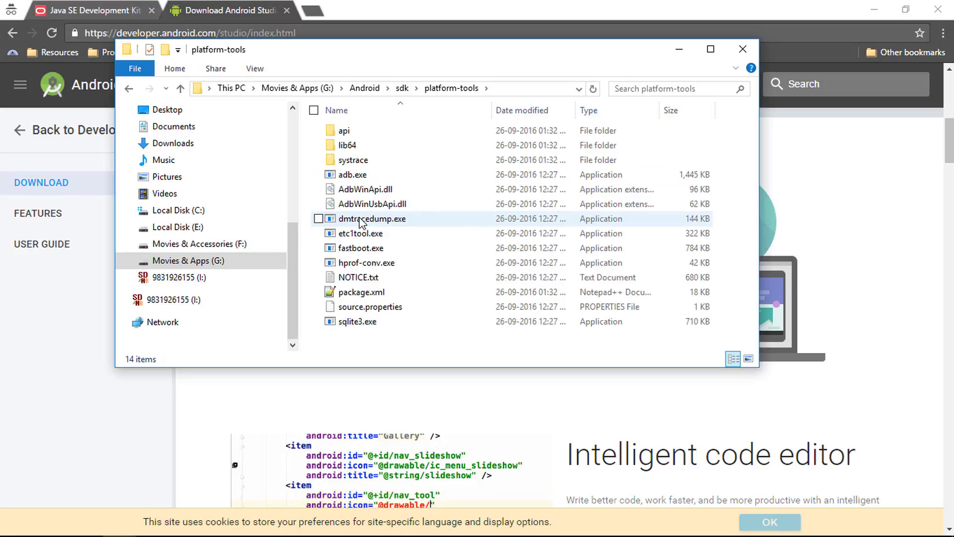
left_click(366, 177)
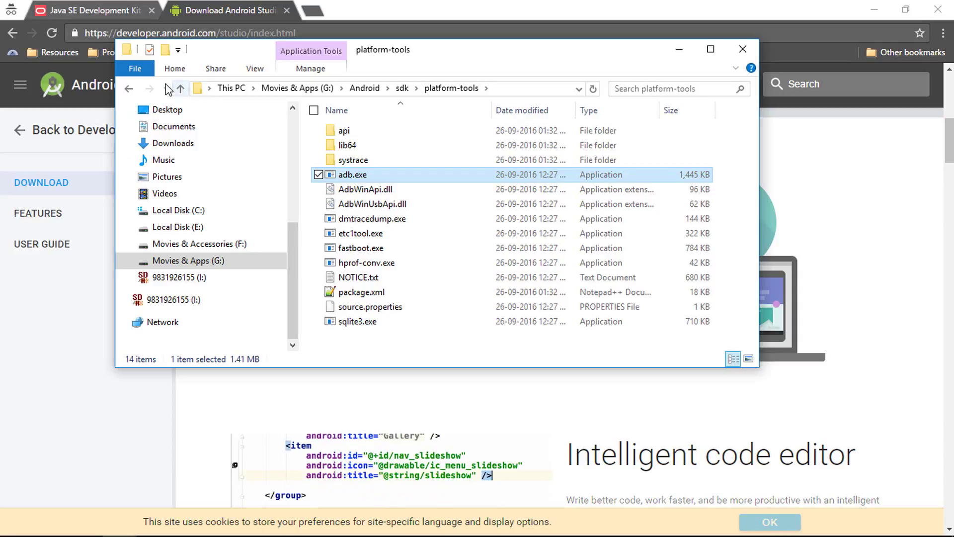
left_click(129, 88)
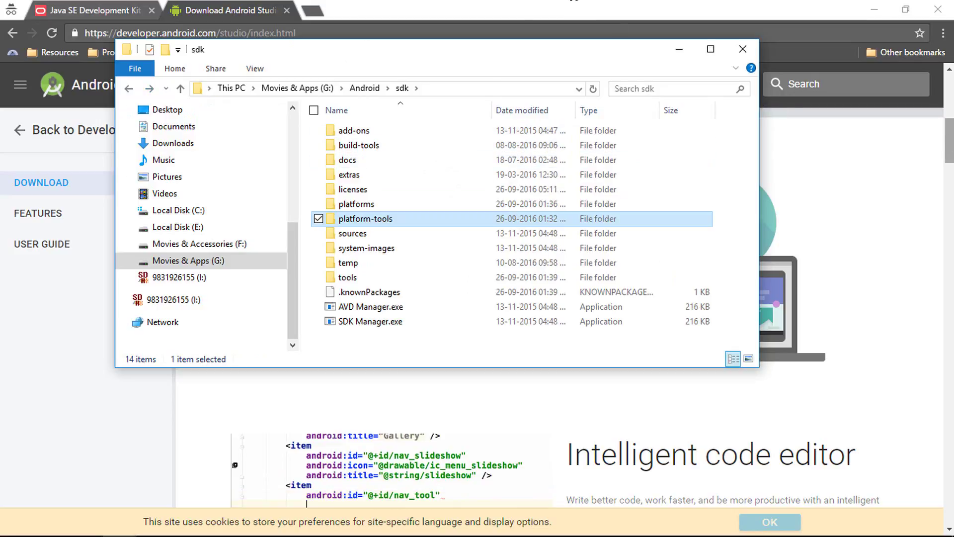
- View the Android Studio download section, minimize Chrome and reposition the sdk folder window
left_click_drag(950, 144, 951, 109)
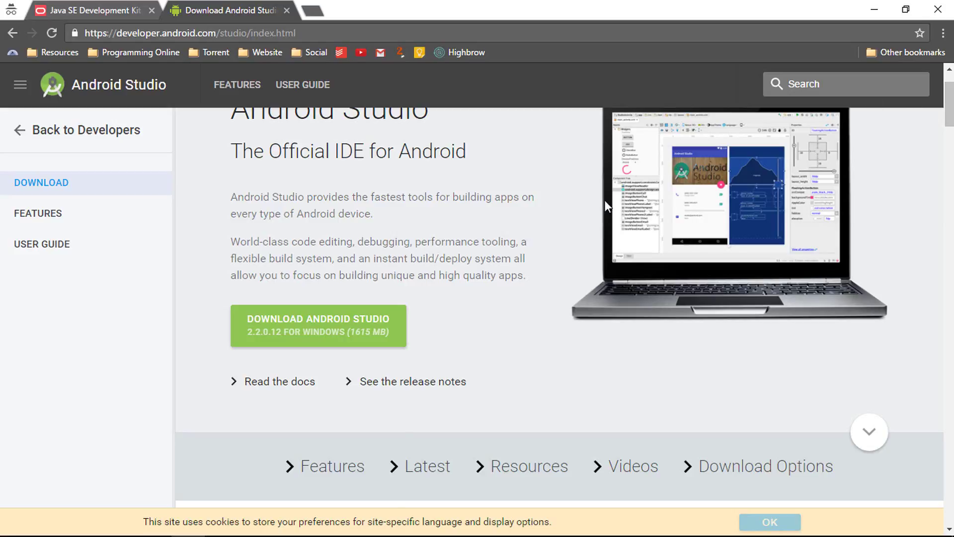
mouse_move(232, 530)
left_click(188, 521)
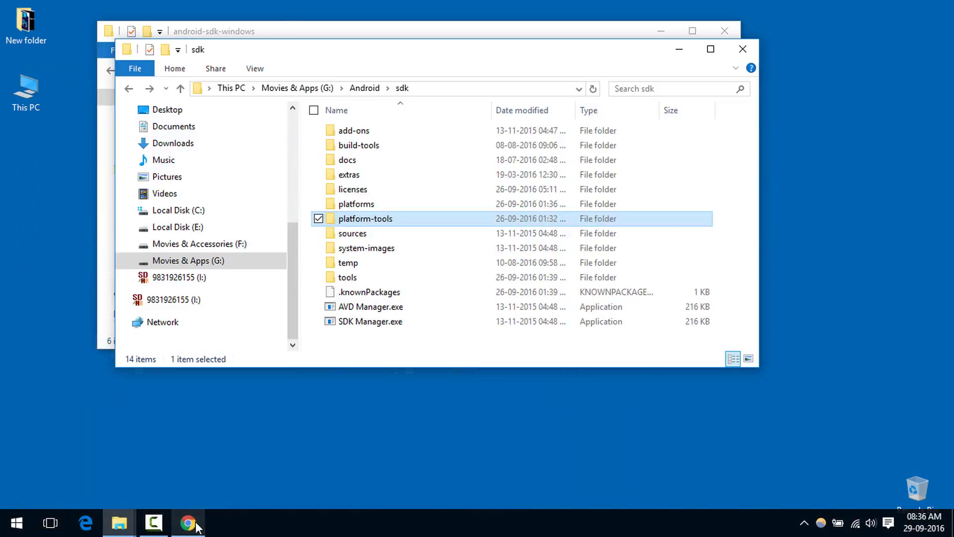
left_click_drag(363, 49, 406, 46)
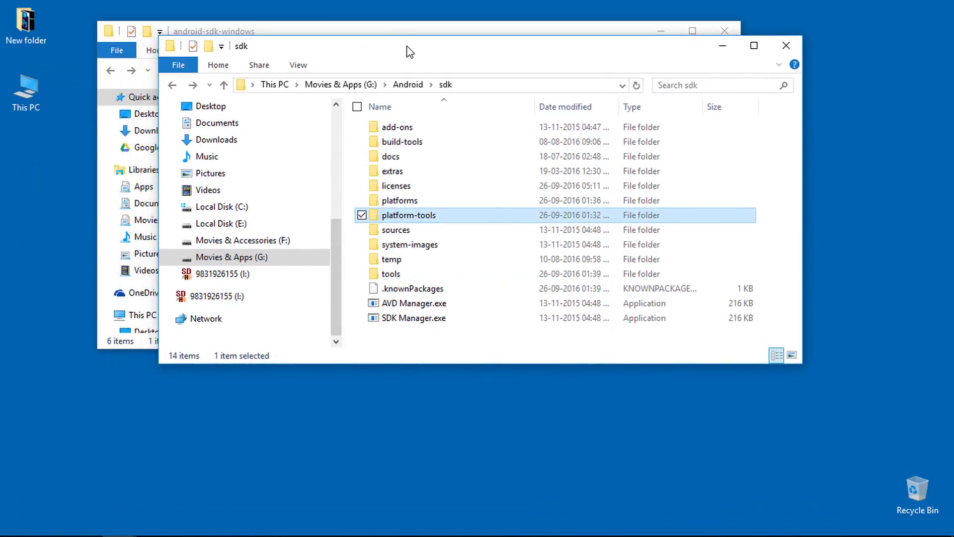
- Point out the platforms, extras and platform-tools folders in the sdk folder by selecting each one
left_click(414, 198)
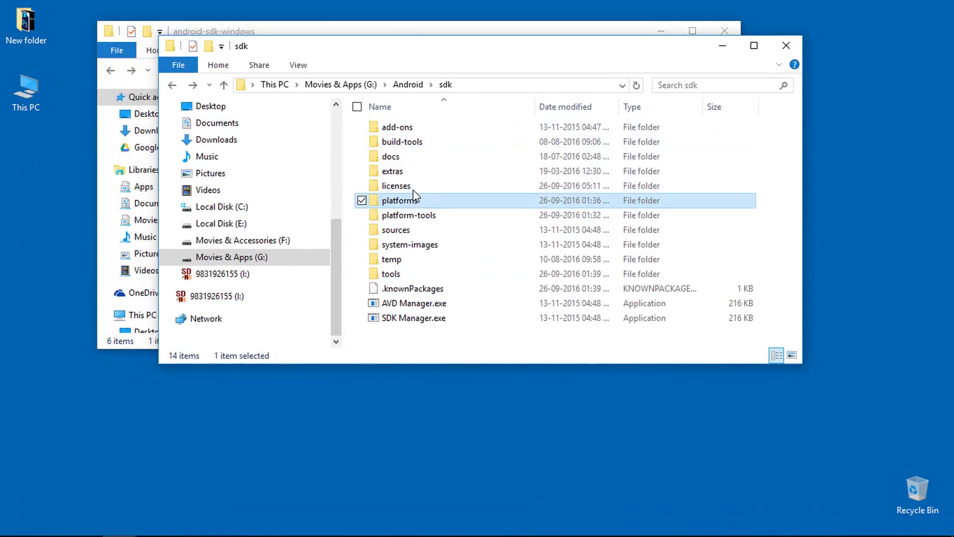
left_click(411, 172)
left_click(411, 200)
left_click(408, 216)
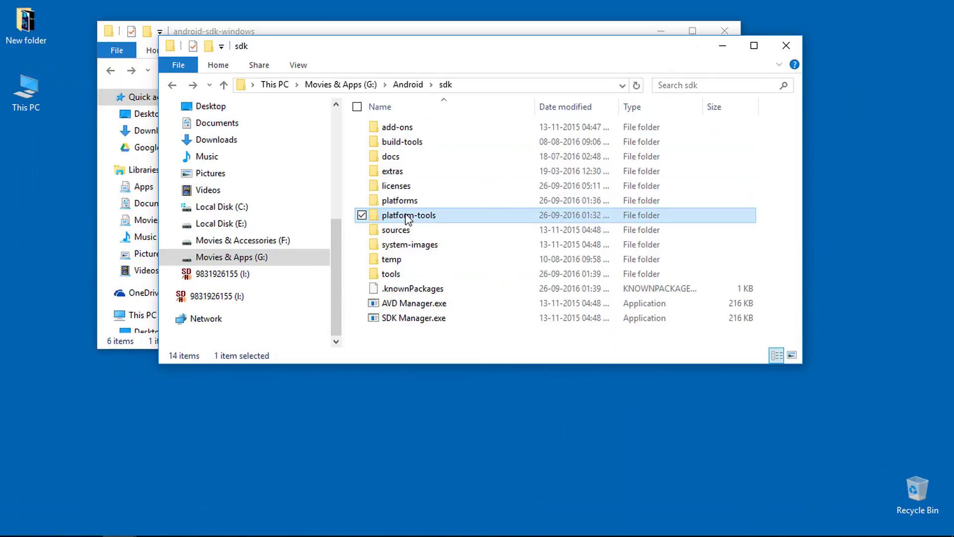
- Dismiss the Run dialog, open the properties of This PC, and open and close its System Properties dialog
key("super+r")
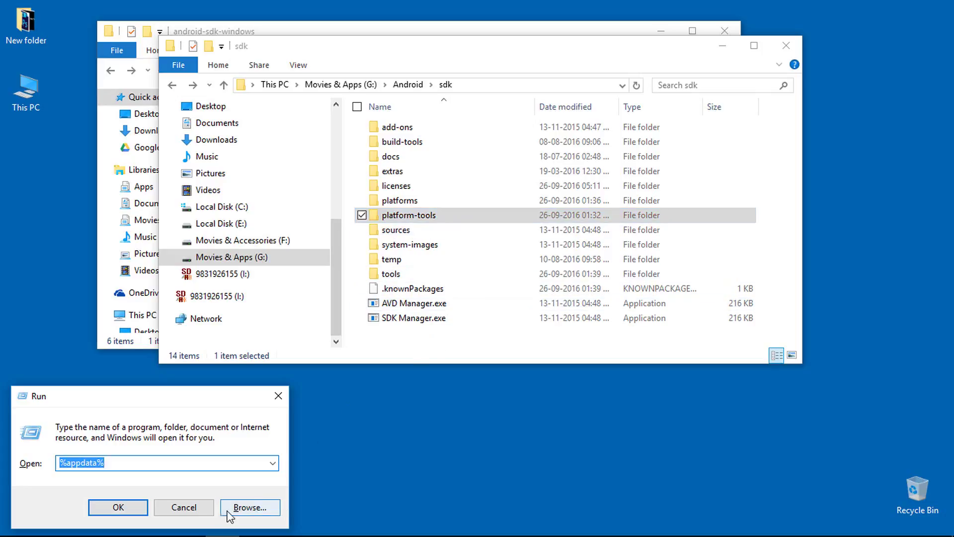
left_click(196, 506)
right_click(31, 100)
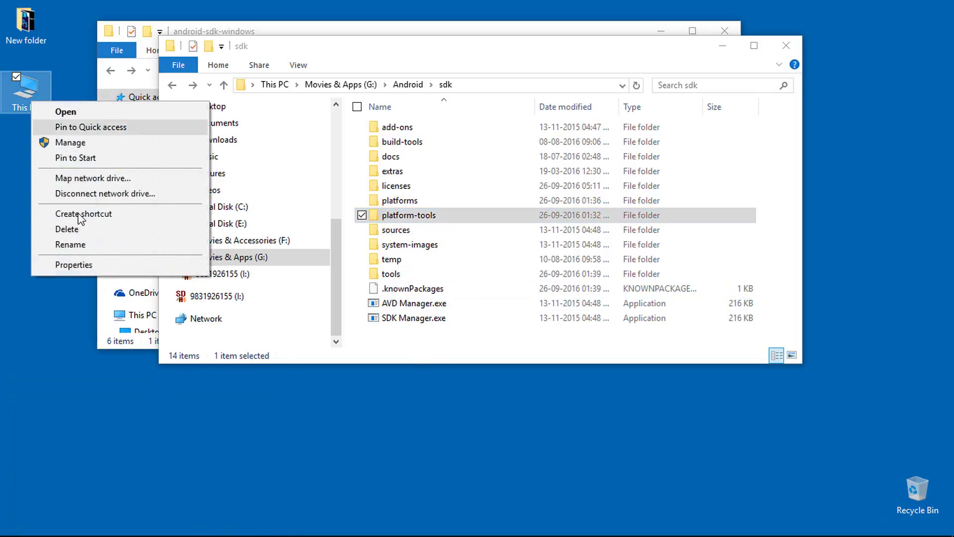
left_click(79, 264)
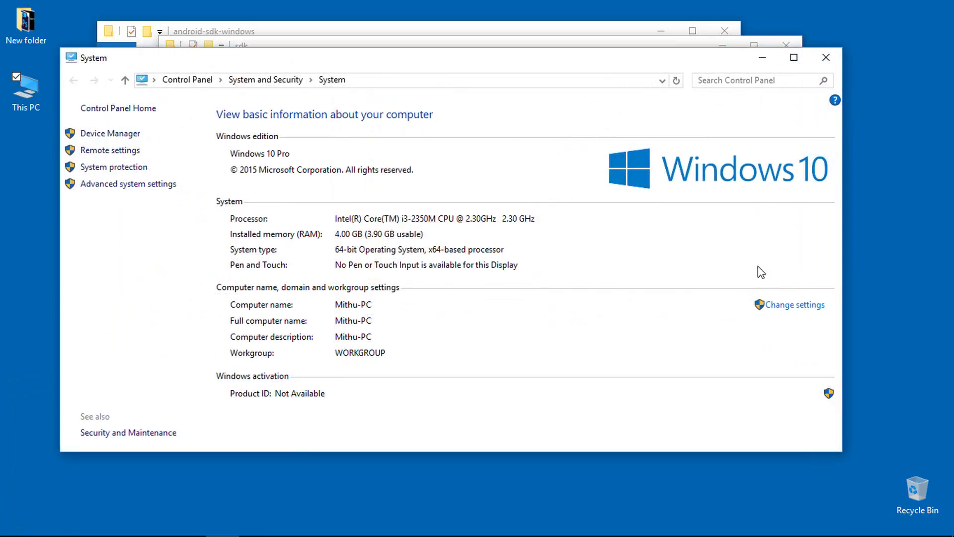
left_click(782, 311)
left_click(300, 28)
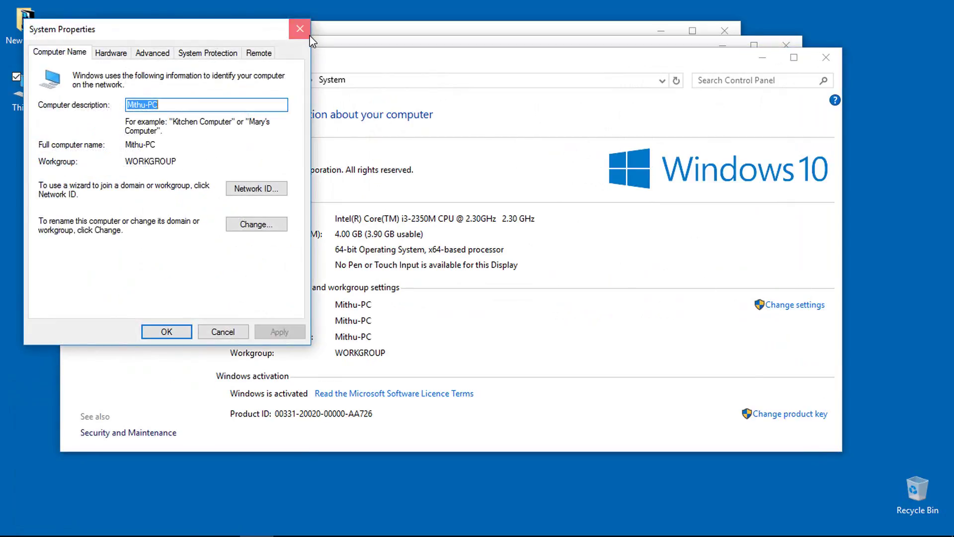
- Open the advanced system settings' environment variables and bring up the user PATH variable for editing
left_click(140, 190)
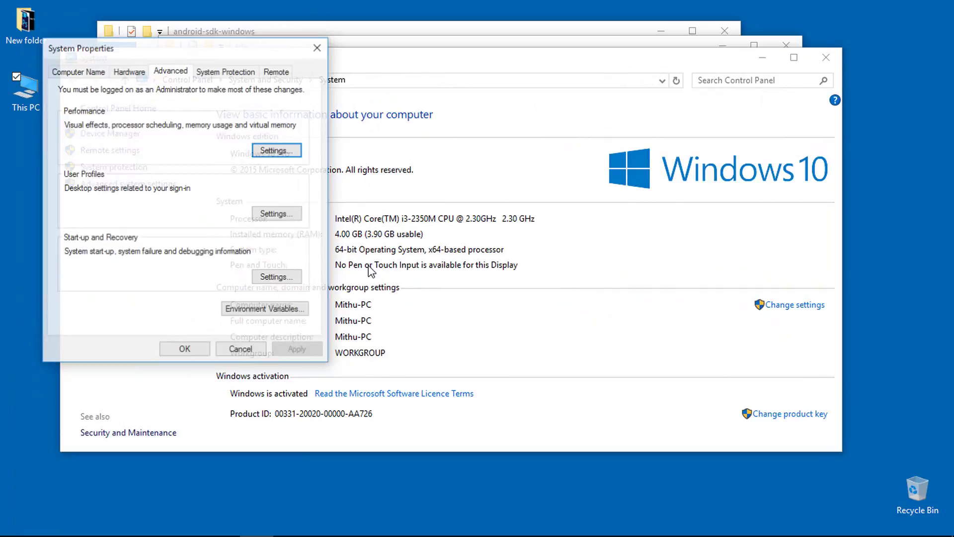
left_click(263, 309)
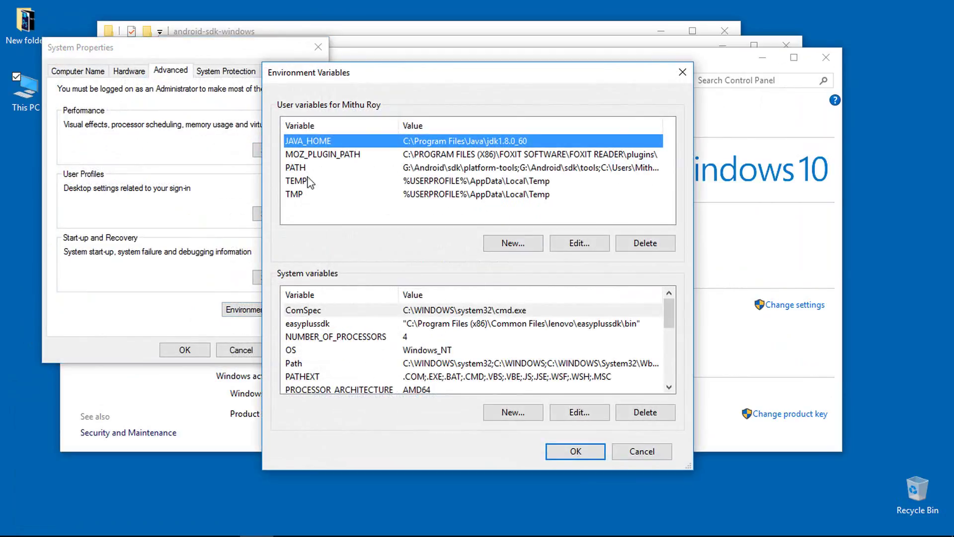
left_click(442, 169)
double_click(440, 169)
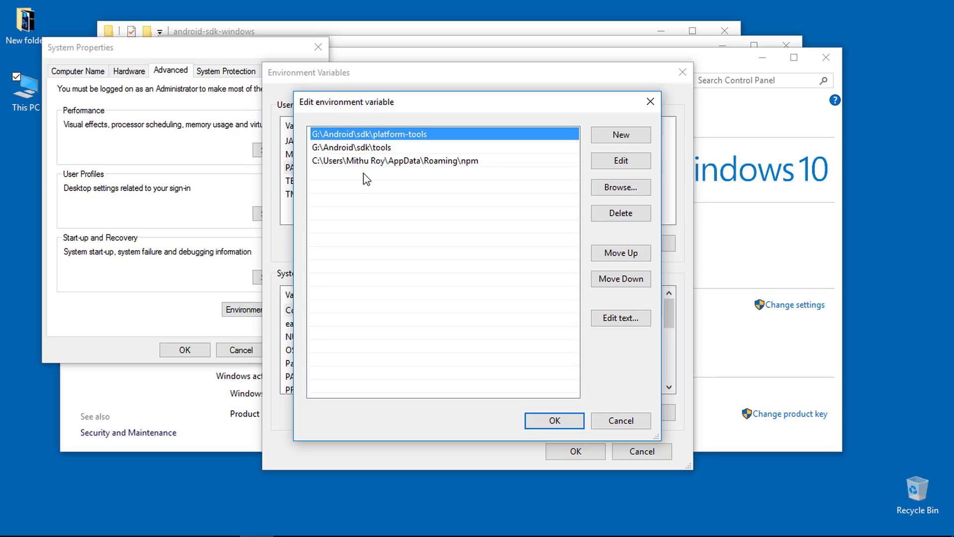
- Point out the PATH entries by selecting each one, ending on G:\Android\sdk\tools
left_click(355, 149)
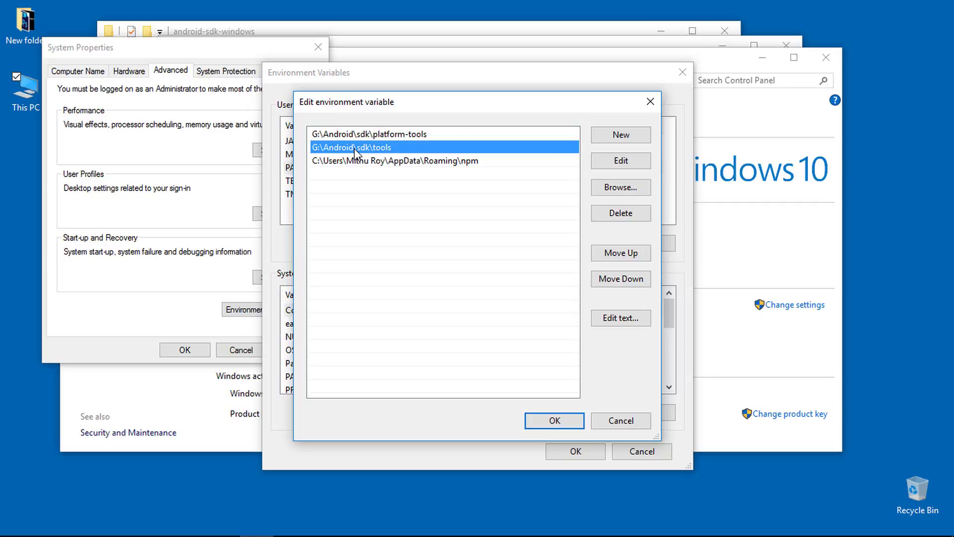
left_click(355, 161)
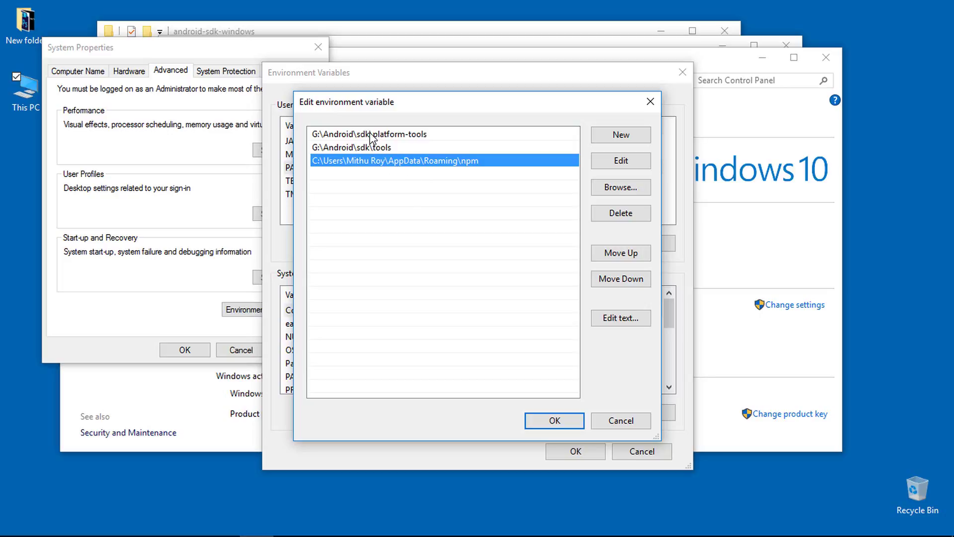
left_click(353, 135)
left_click(349, 147)
left_click(348, 138)
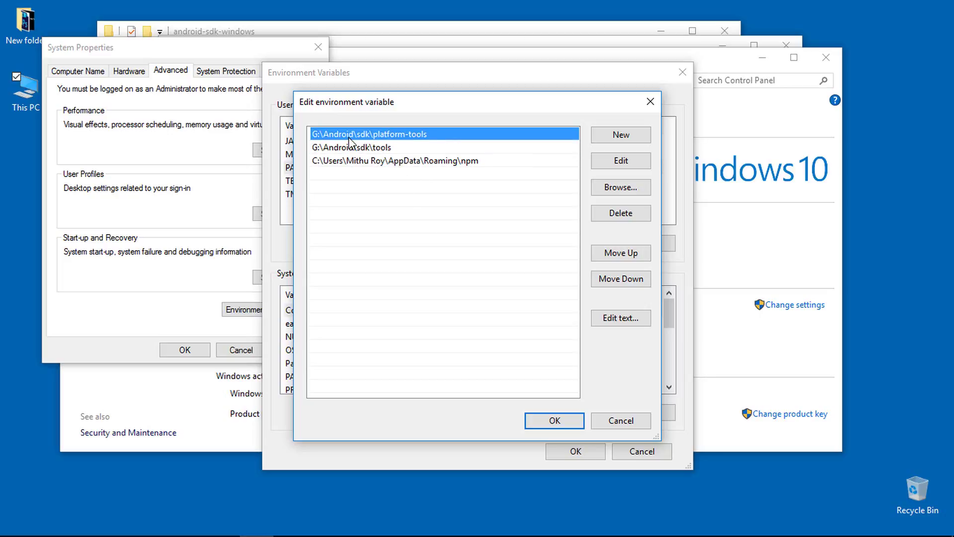
left_click(350, 147)
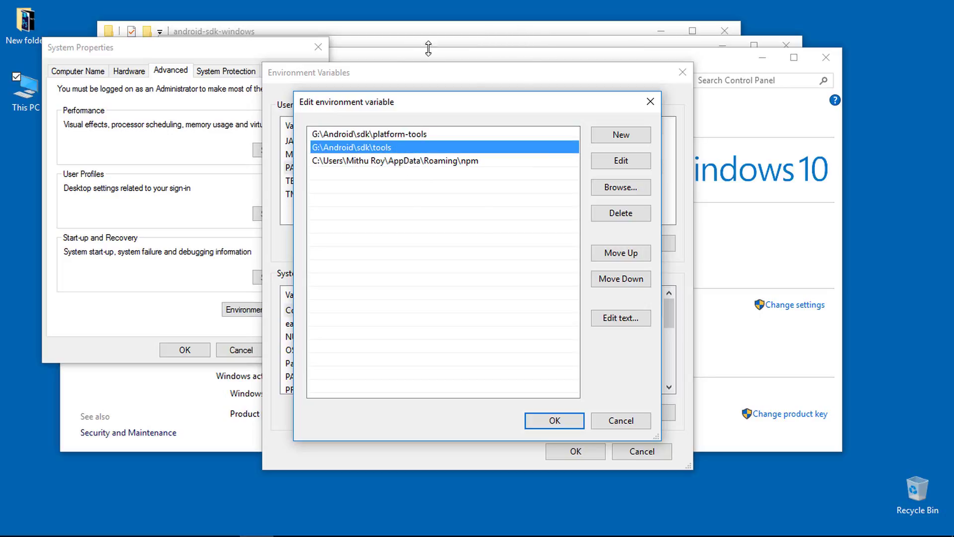
- Bring the sdk folder window below the PATH entries, show the full path of its platform-tools folder and return to sdk
left_click(629, 37)
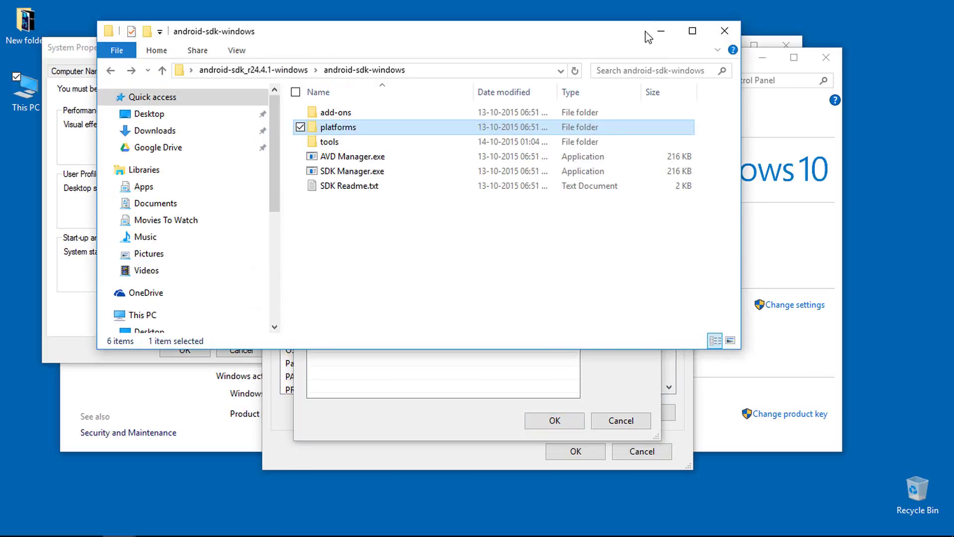
left_click(661, 31)
left_click(684, 48)
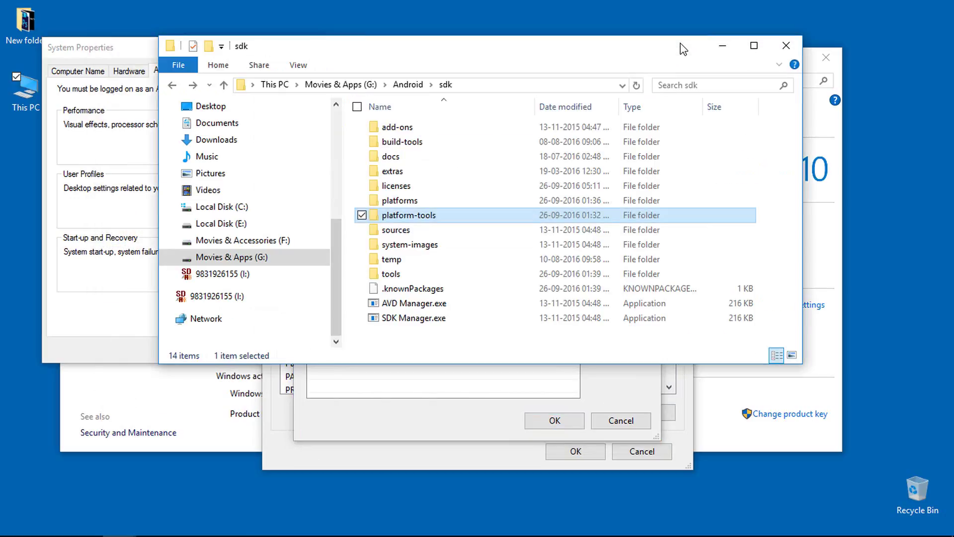
left_click_drag(473, 51, 472, 211)
double_click(437, 381)
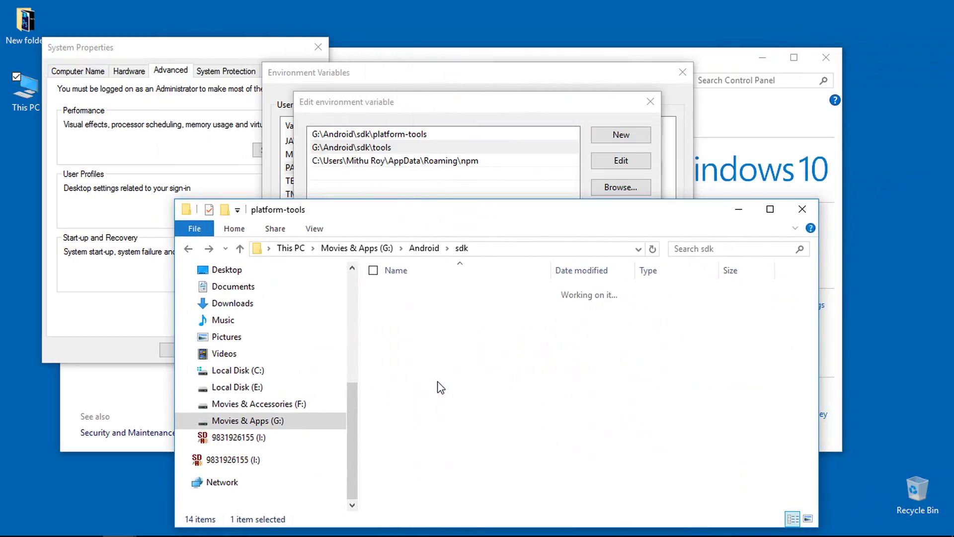
left_click(556, 253)
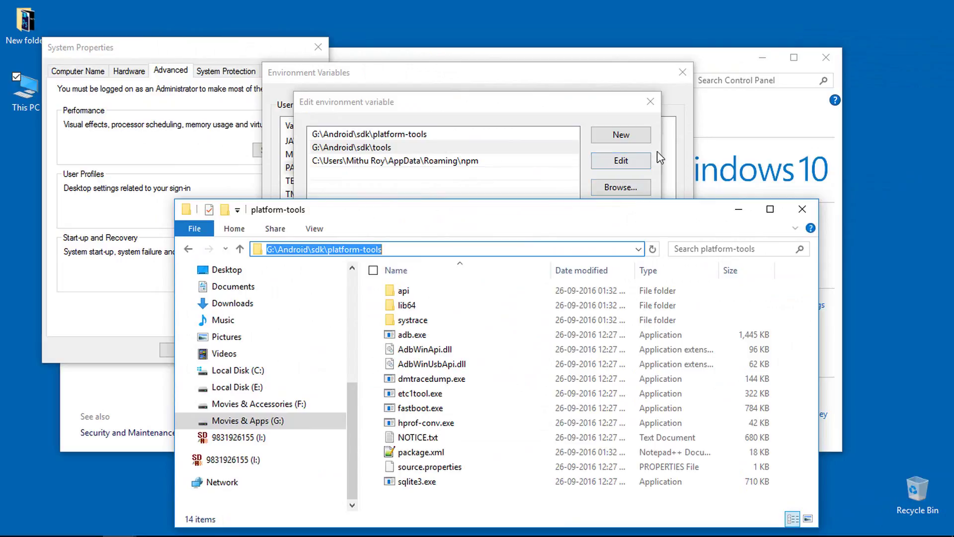
left_click(188, 248)
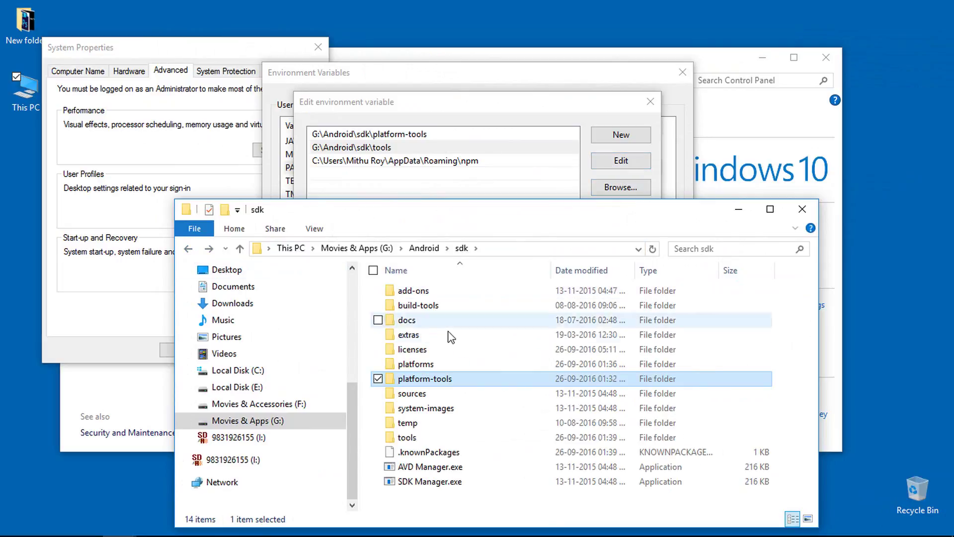
- Show the full path of the sdk tools folder, close the folder window and cancel the PATH edit
left_click_drag(440, 216, 458, 230)
double_click(435, 452)
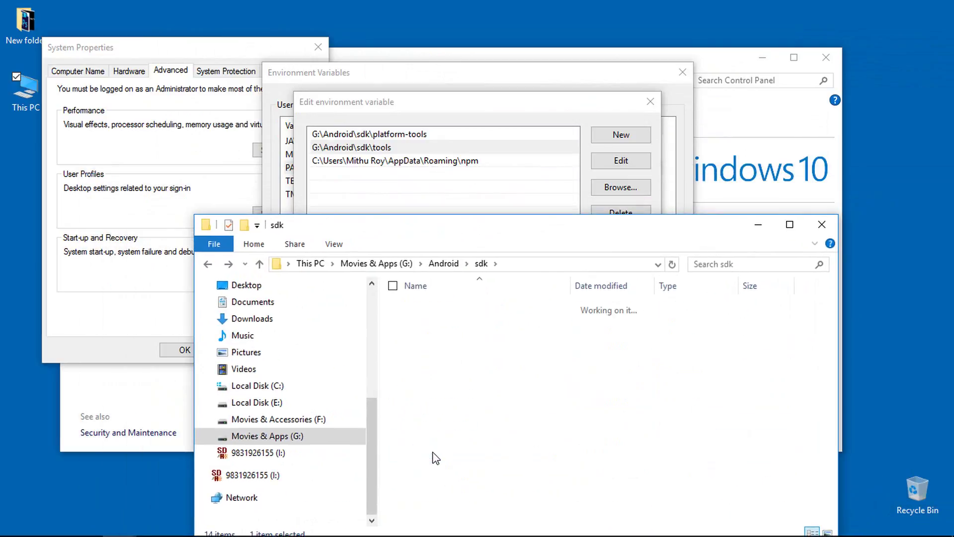
left_click(559, 266)
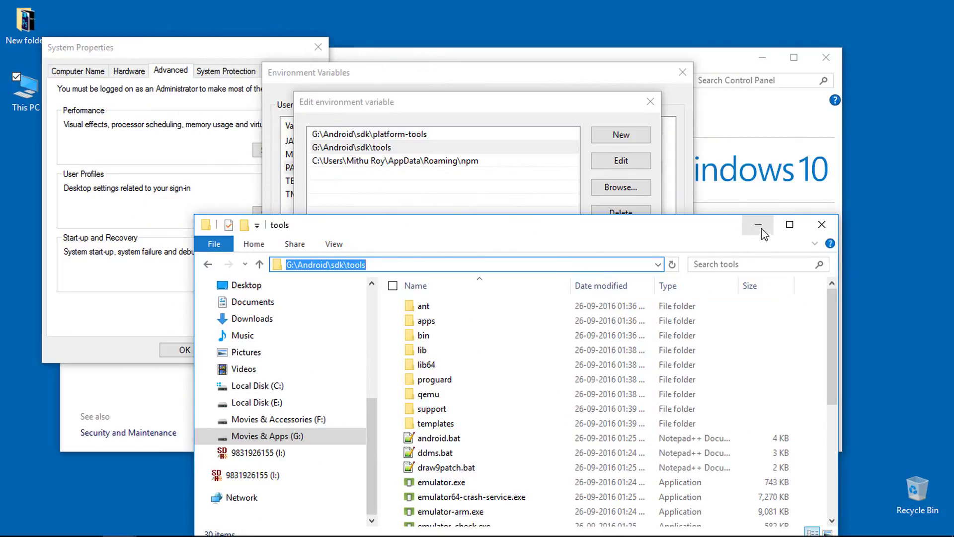
left_click(829, 229)
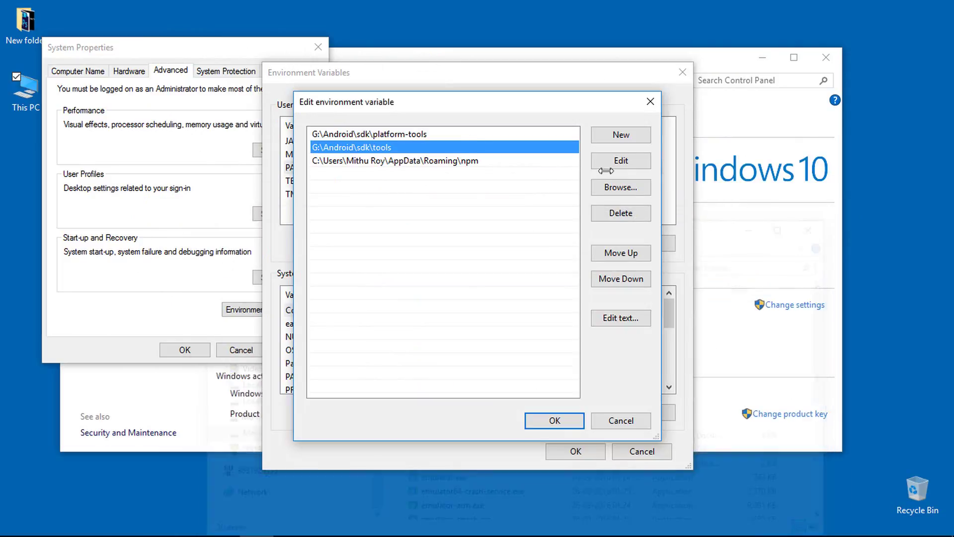
left_click(618, 422)
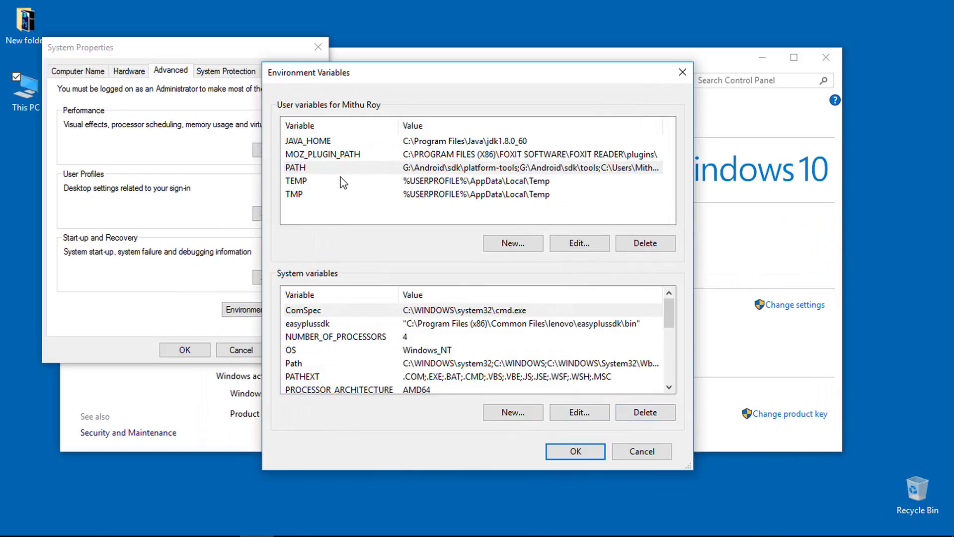
- Begin creating a new user variable named PATH and cancel it without entering a value
left_click(293, 169)
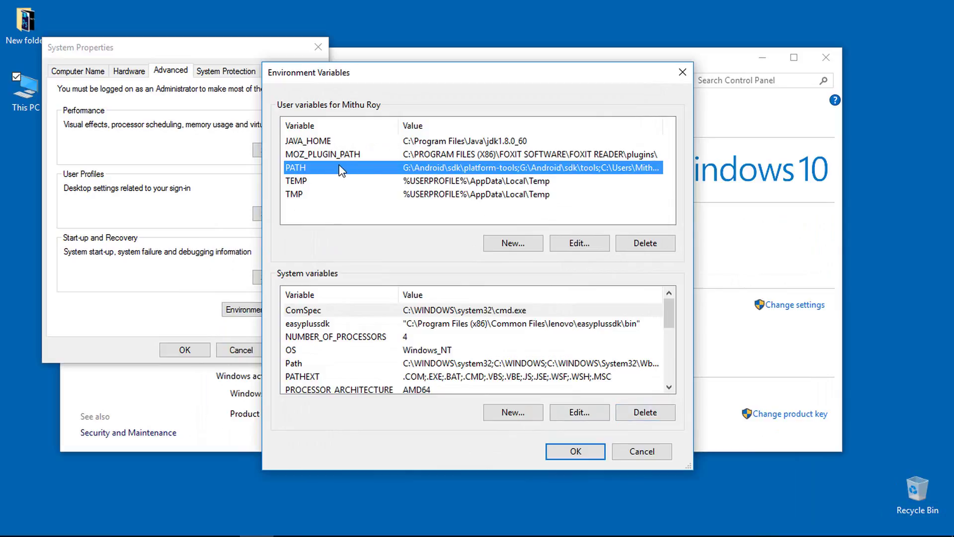
left_click(508, 247)
type("PATH")
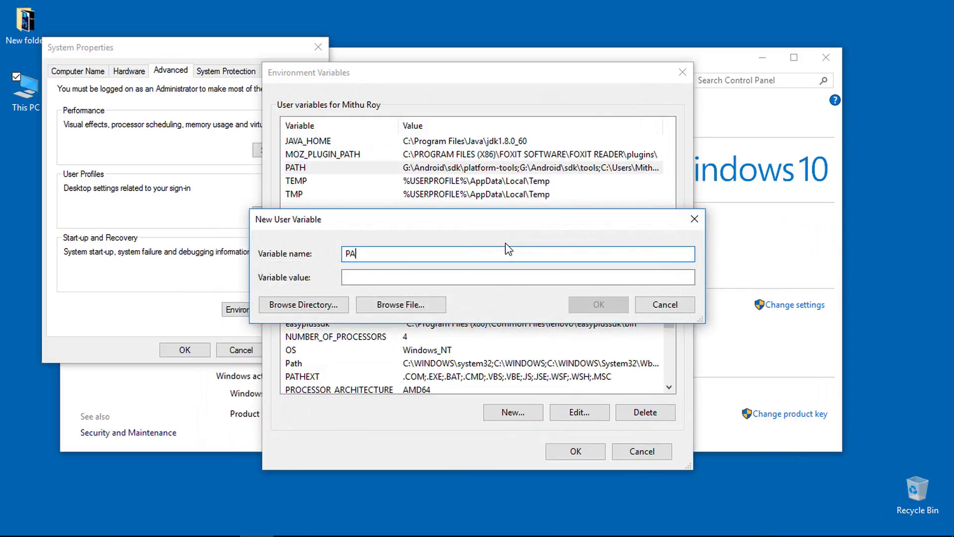
left_click(423, 276)
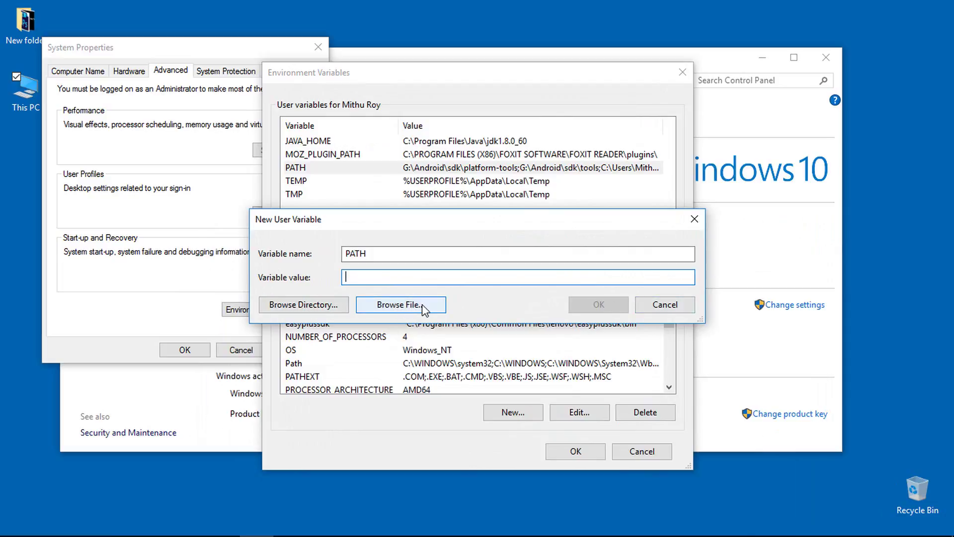
left_click(674, 308)
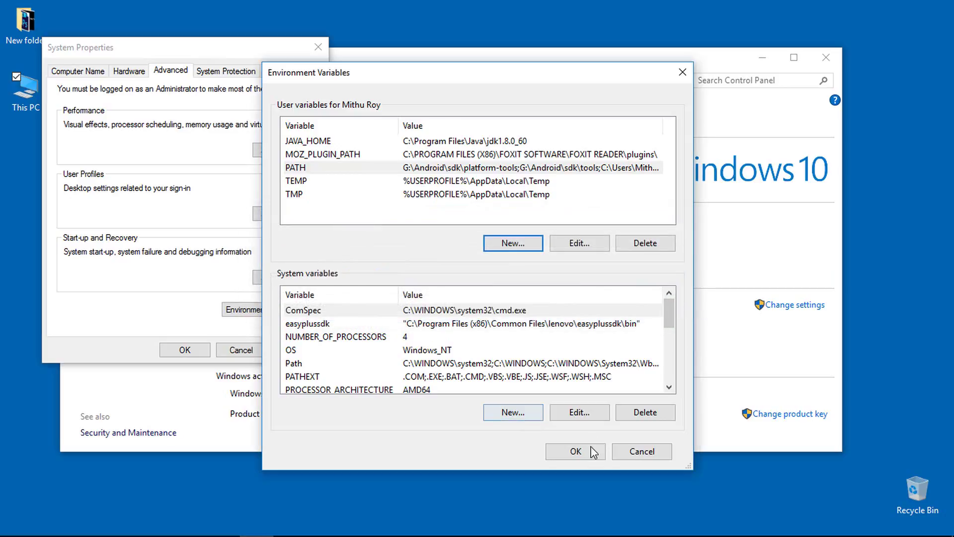
- Accept the Environment Variables and System Properties dialogs and close the System window
left_click(575, 451)
left_click(186, 350)
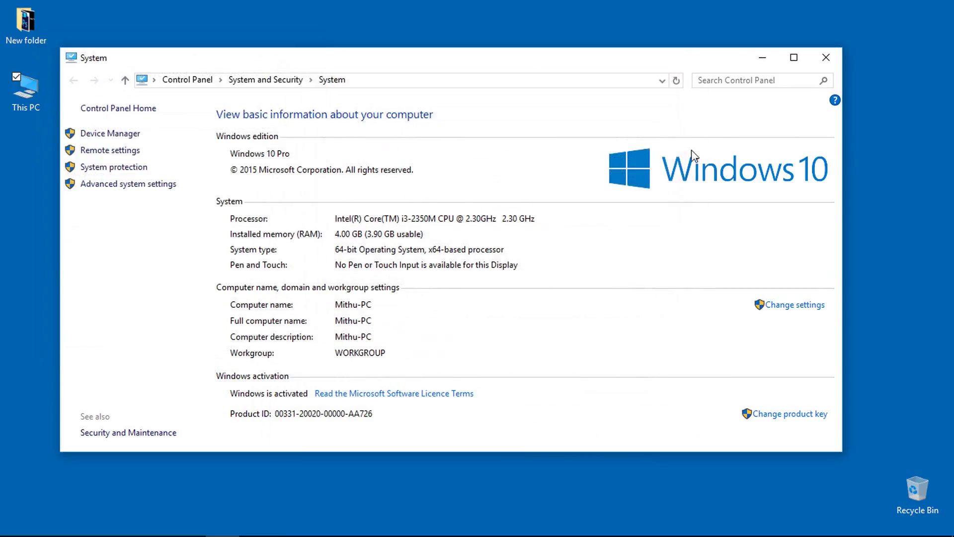
left_click(826, 57)
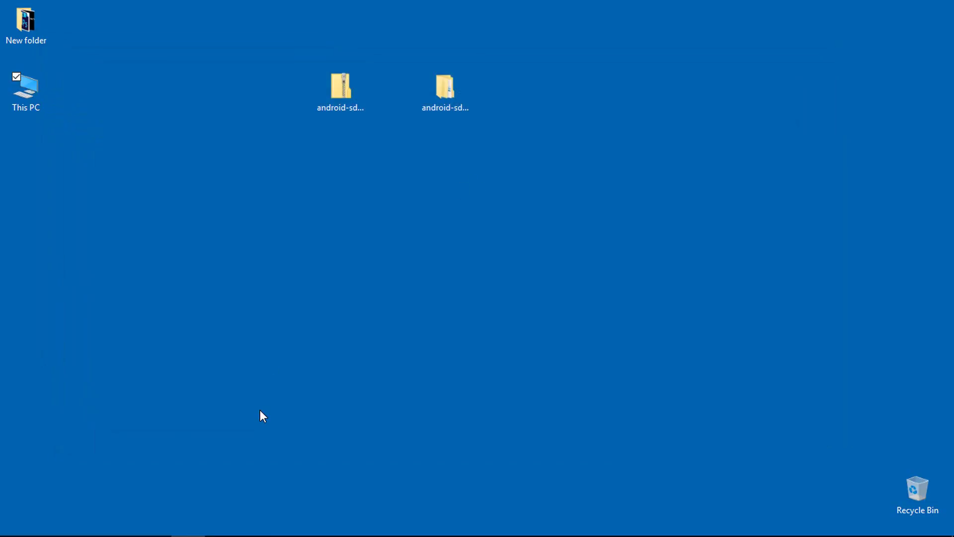
- Open a Command Prompt with cmd and run the adb command in it
key("super+r")
type("cmd")
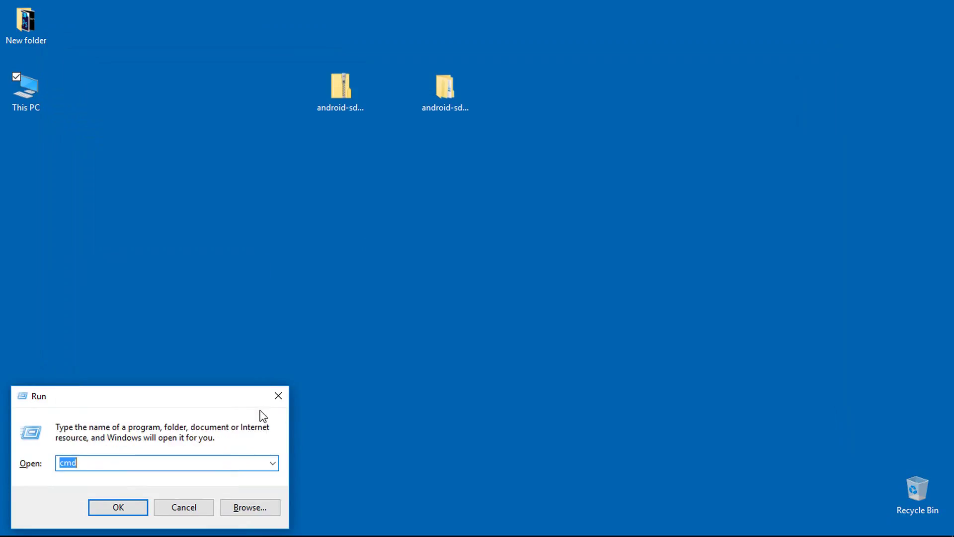
key("Return")
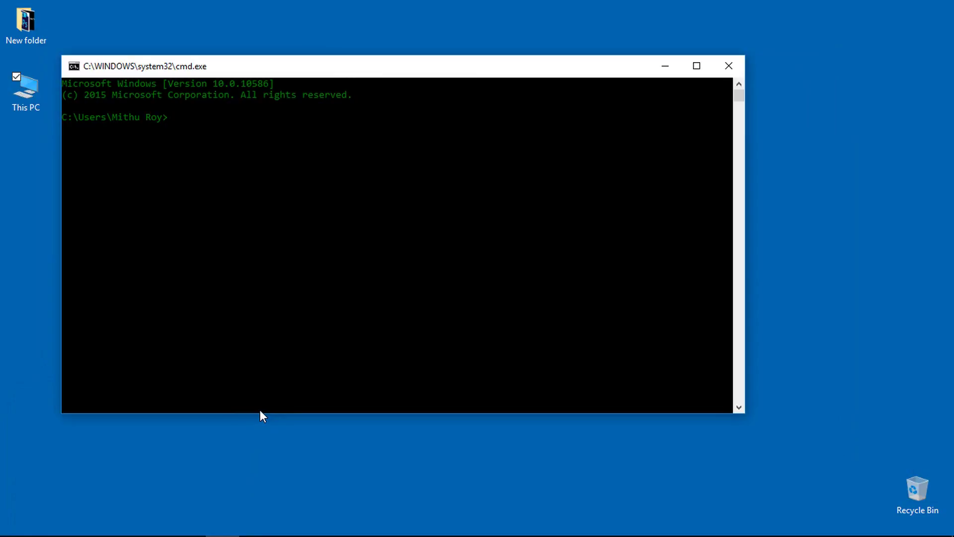
type("adb")
key("Return")
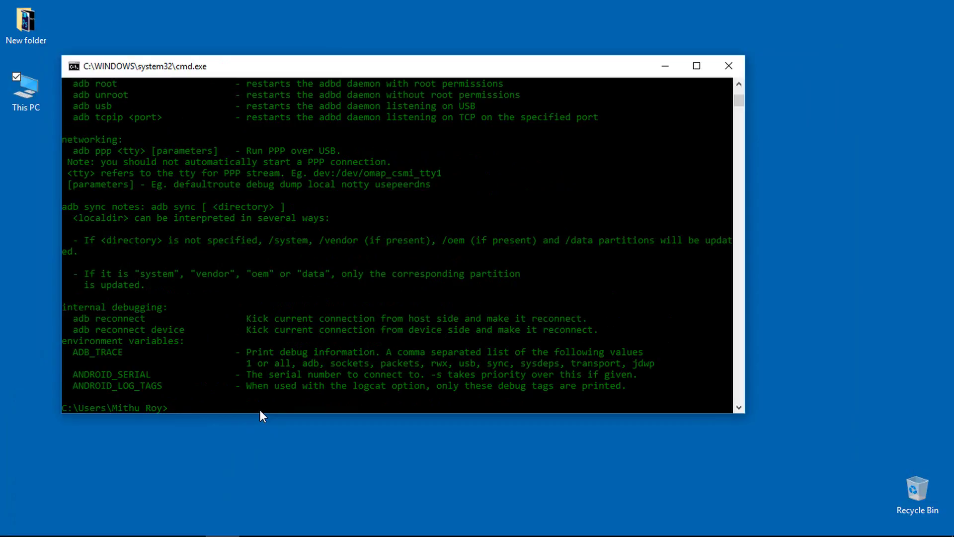
- Examine the adb help output from its version header down to the environment variables section
scroll(267, 321, "up", 7)
scroll(268, 319, "up", 20)
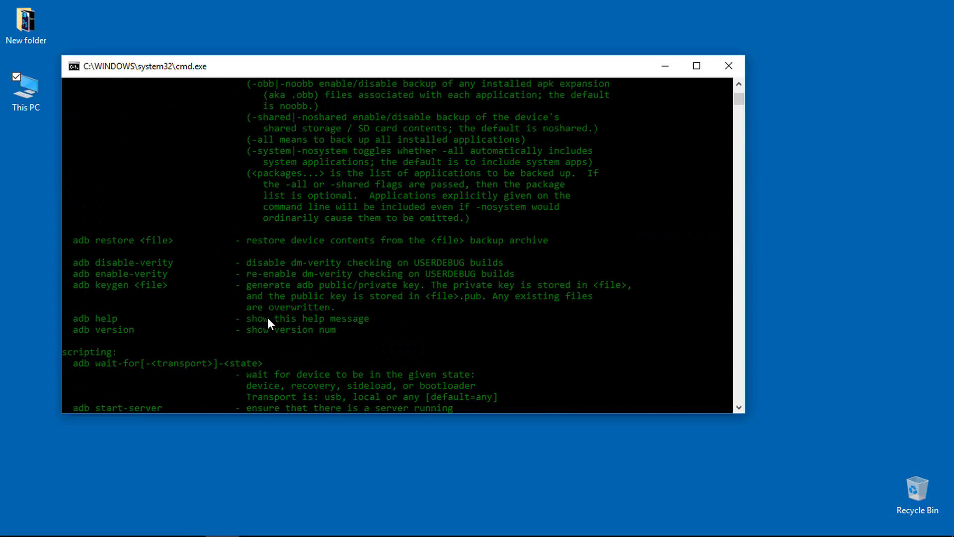
scroll(268, 319, "up", 15)
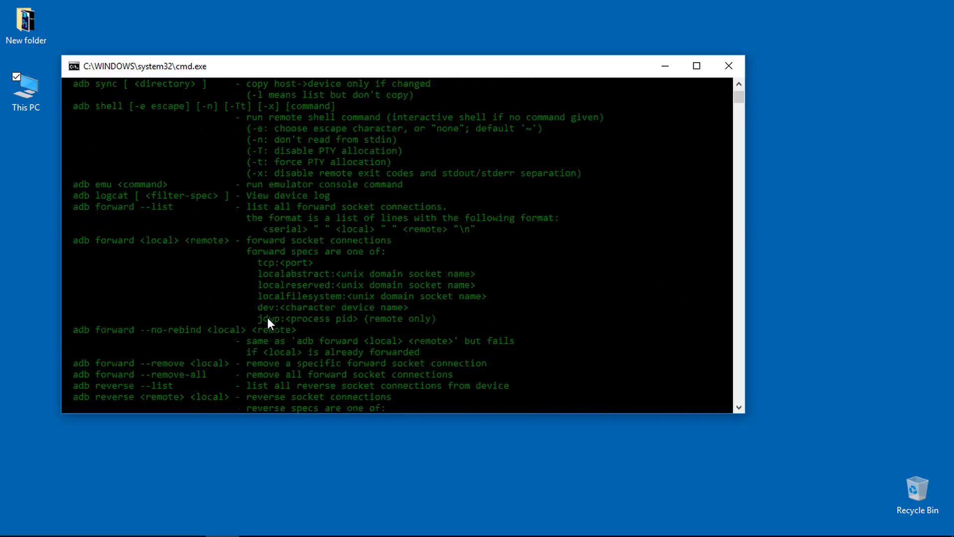
scroll(267, 322, "up", 1)
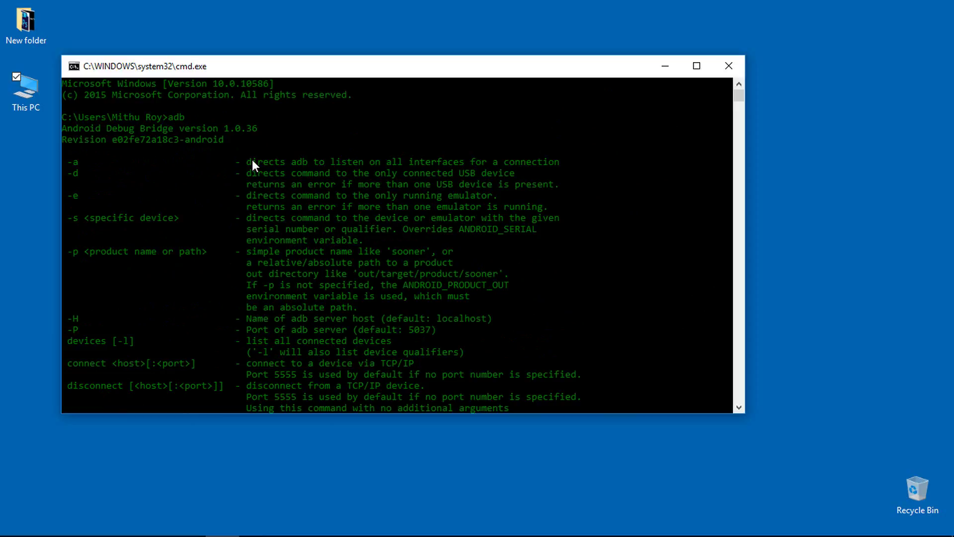
scroll(252, 163, "down", 3)
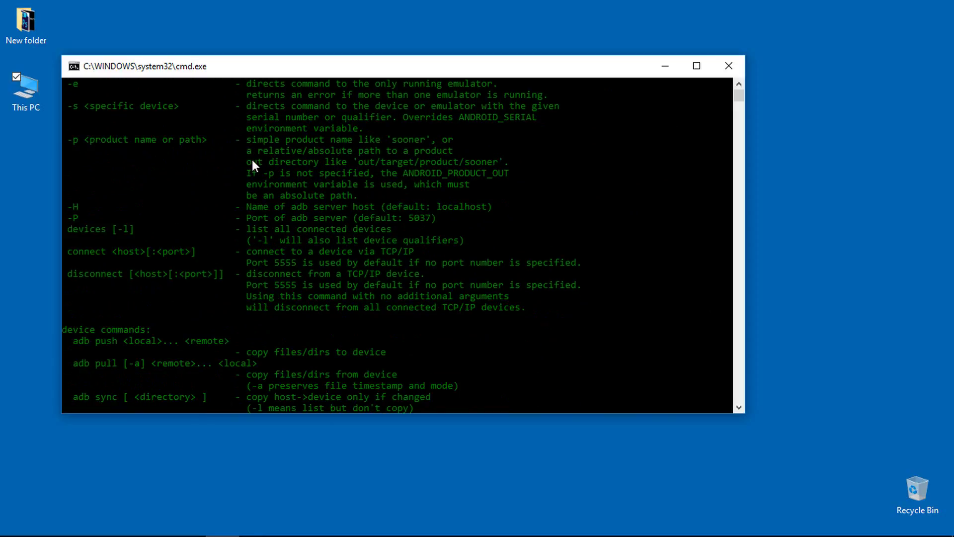
scroll(253, 165, "down", 20)
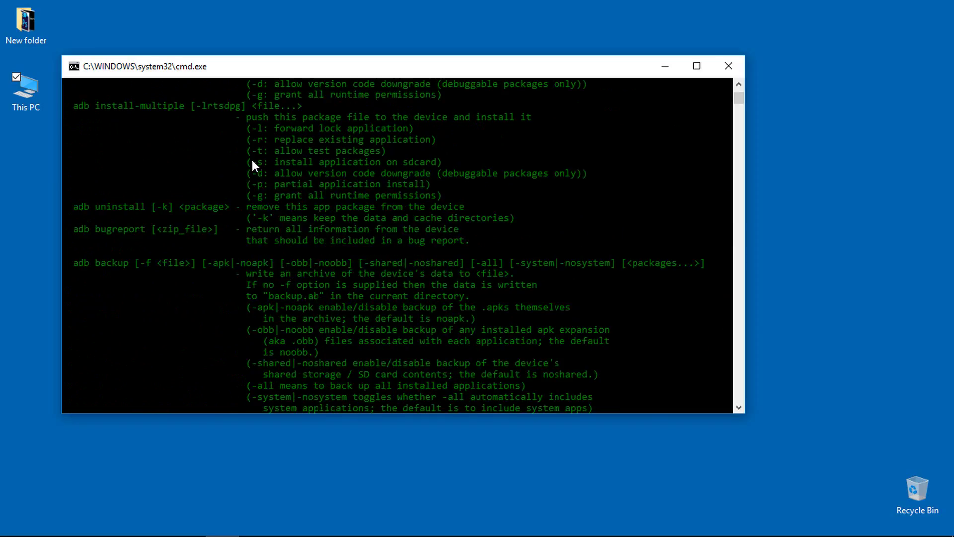
scroll(254, 165, "down", 20)
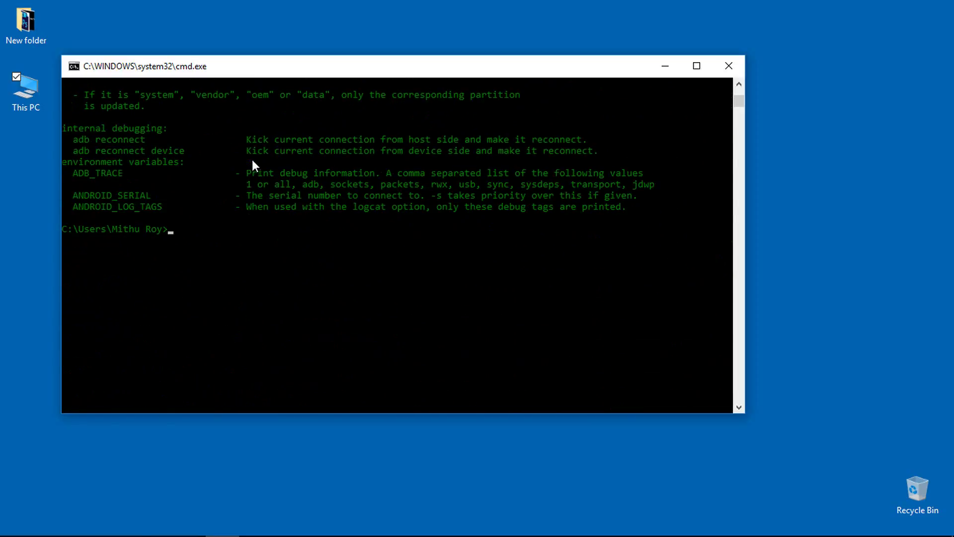
- List the attached Android devices with the command adb devices
type("adb devices")
key("Return")
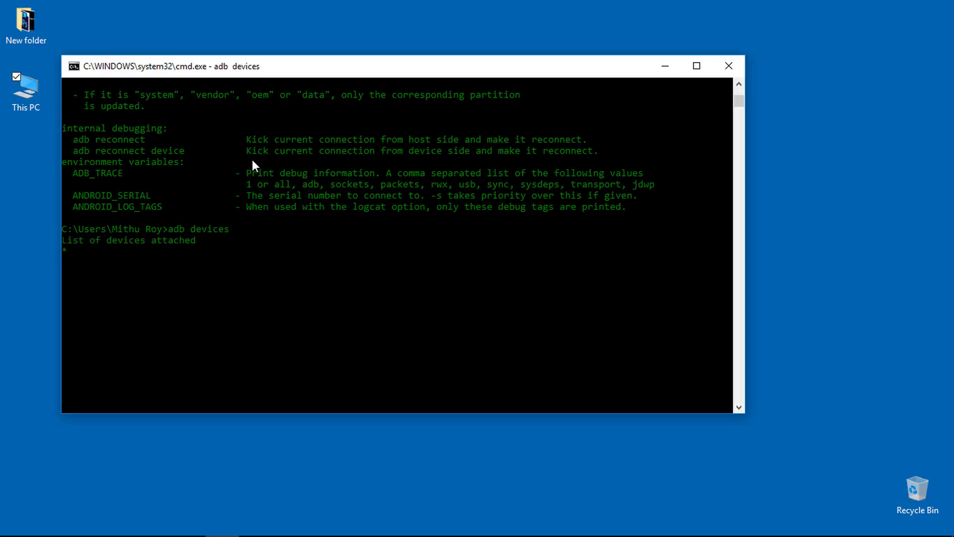